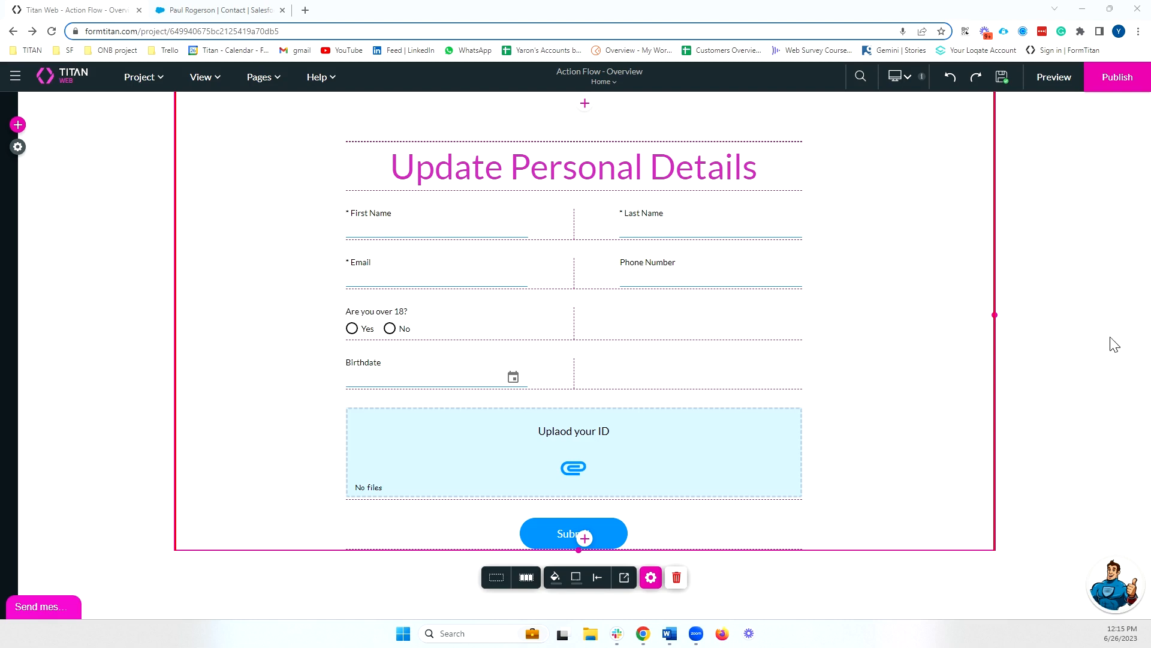
- Preview the form and reload it with the encrypted contact ID parameter (enc_id) appended to its URL
click(1059, 89)
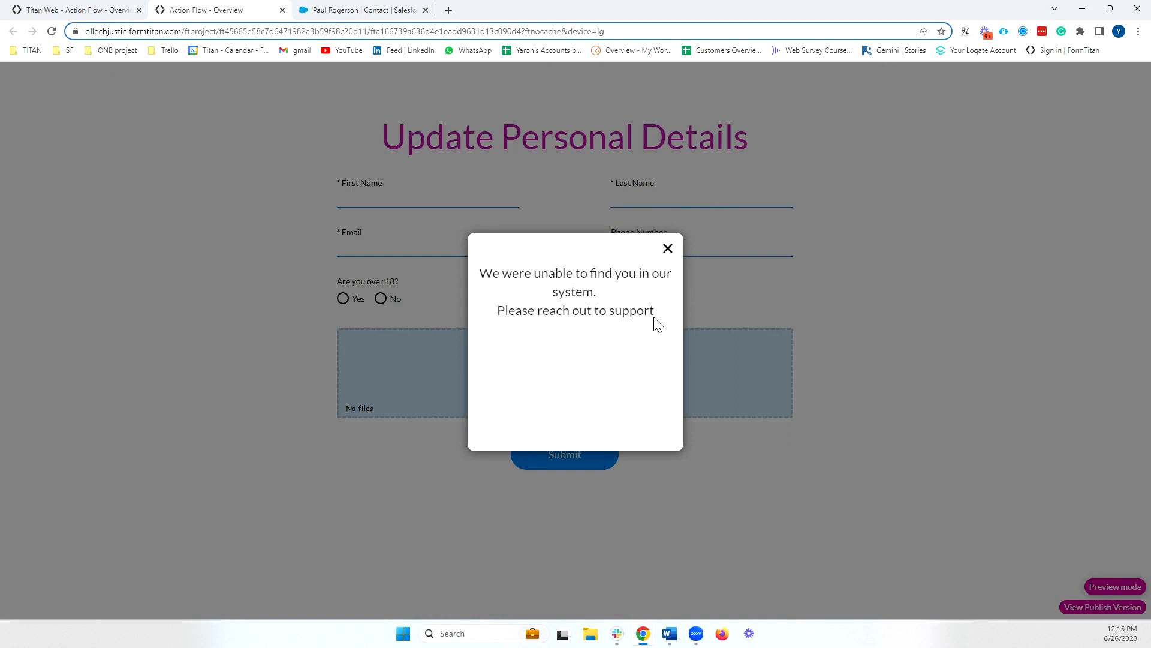
click(577, 31)
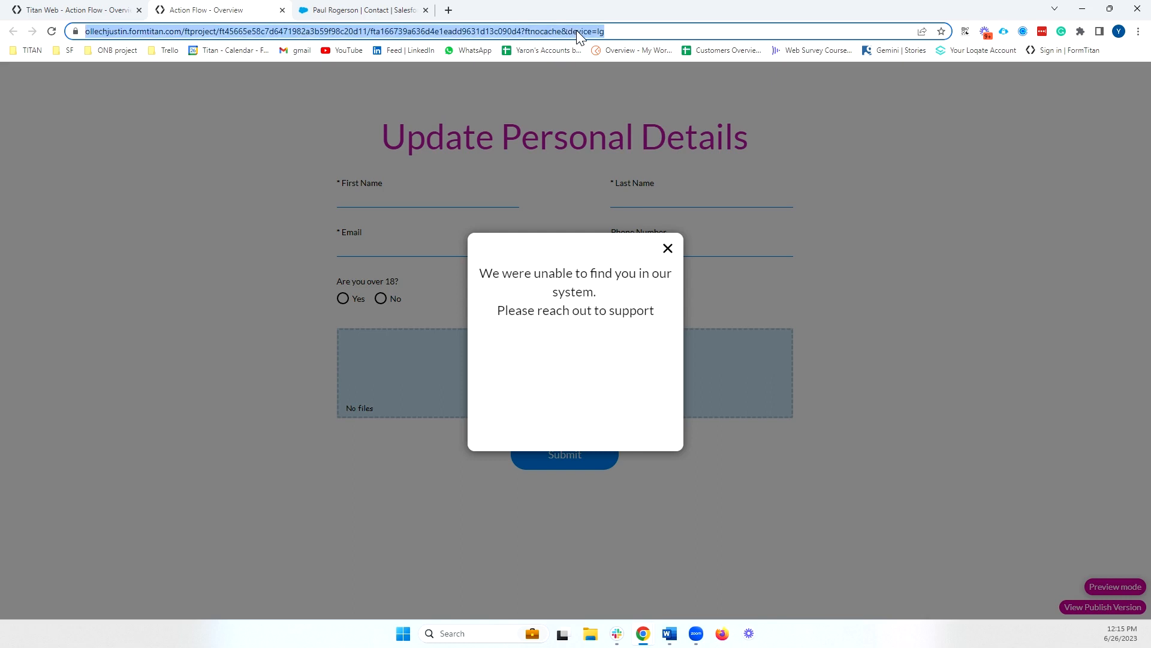
click(604, 31)
click(639, 26)
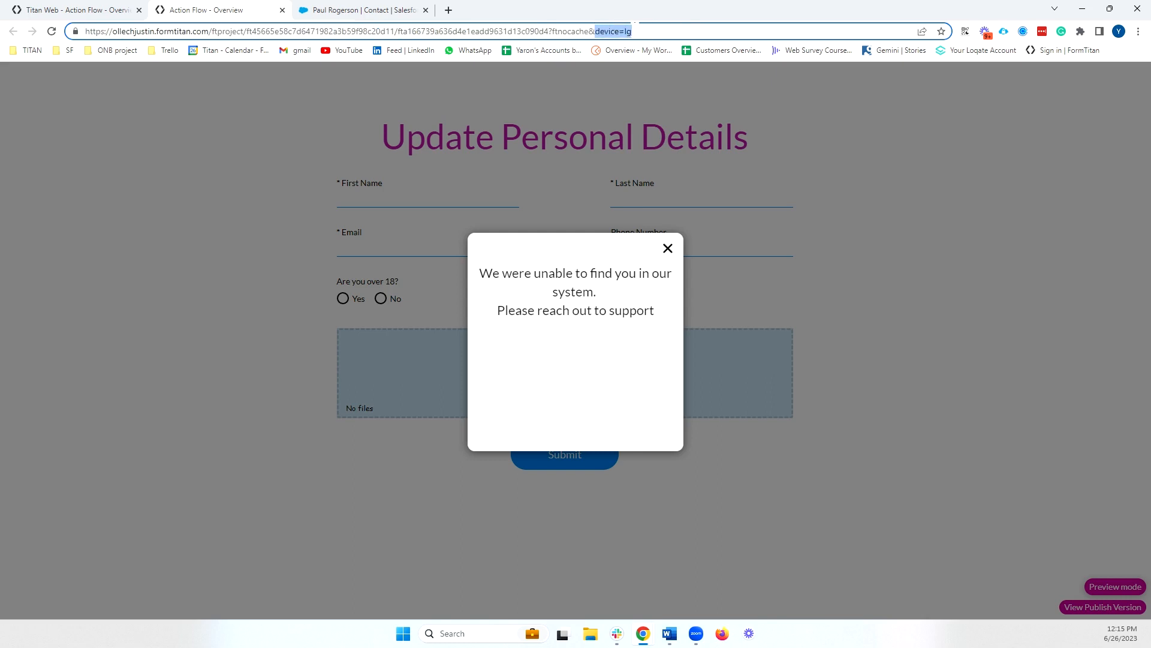
text(&)
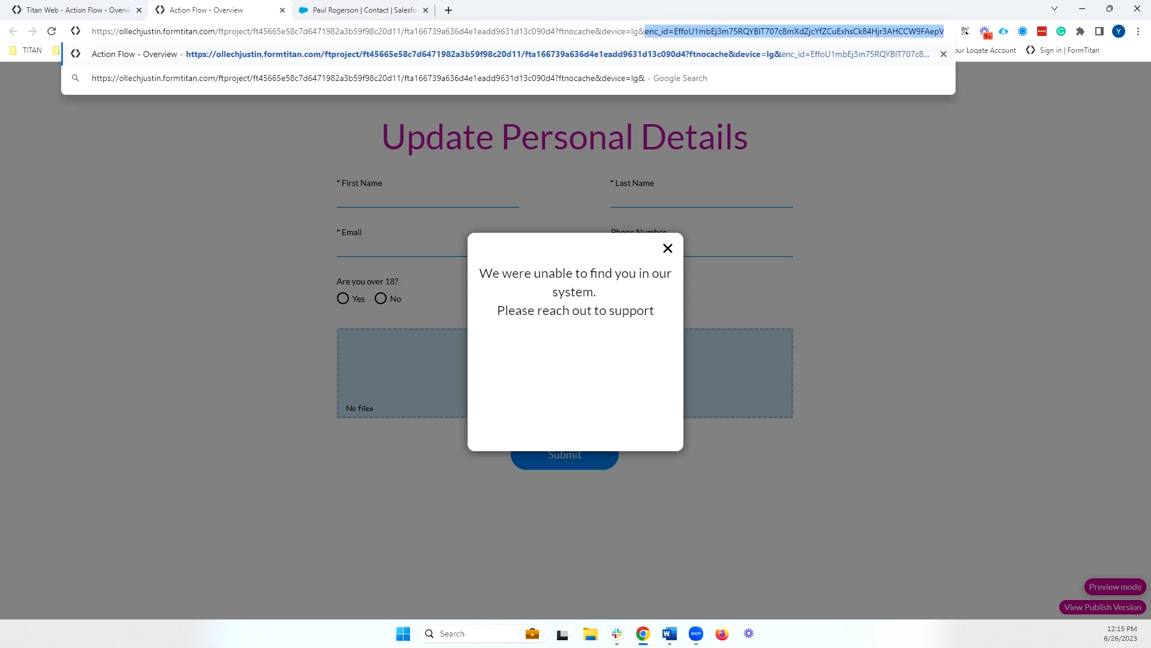
key(super+v)
key(Down)
key(Down)
key(Return)
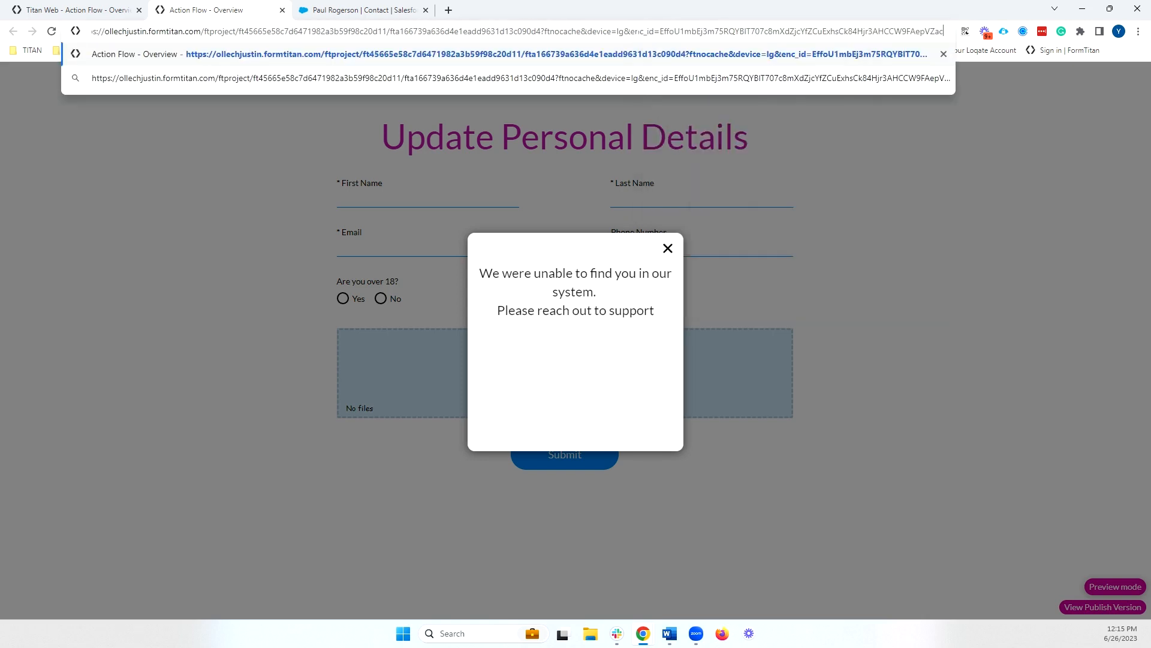
key(Return)
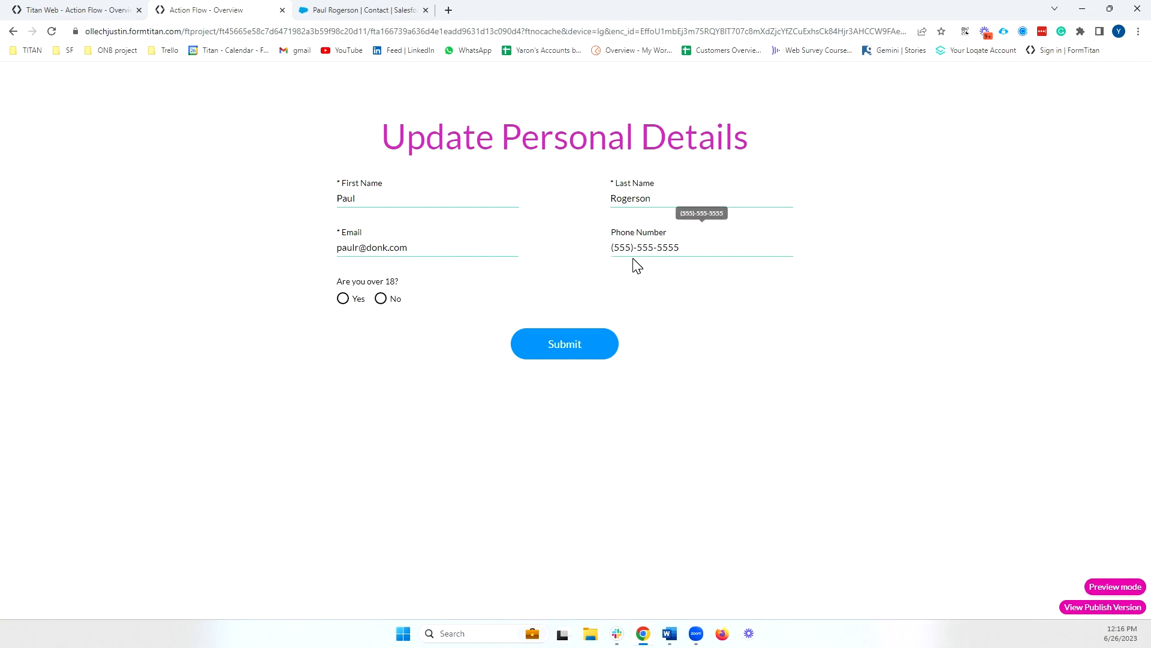
- Answer Yes to the over-18 question and pick a birthdate in the form
click(353, 306)
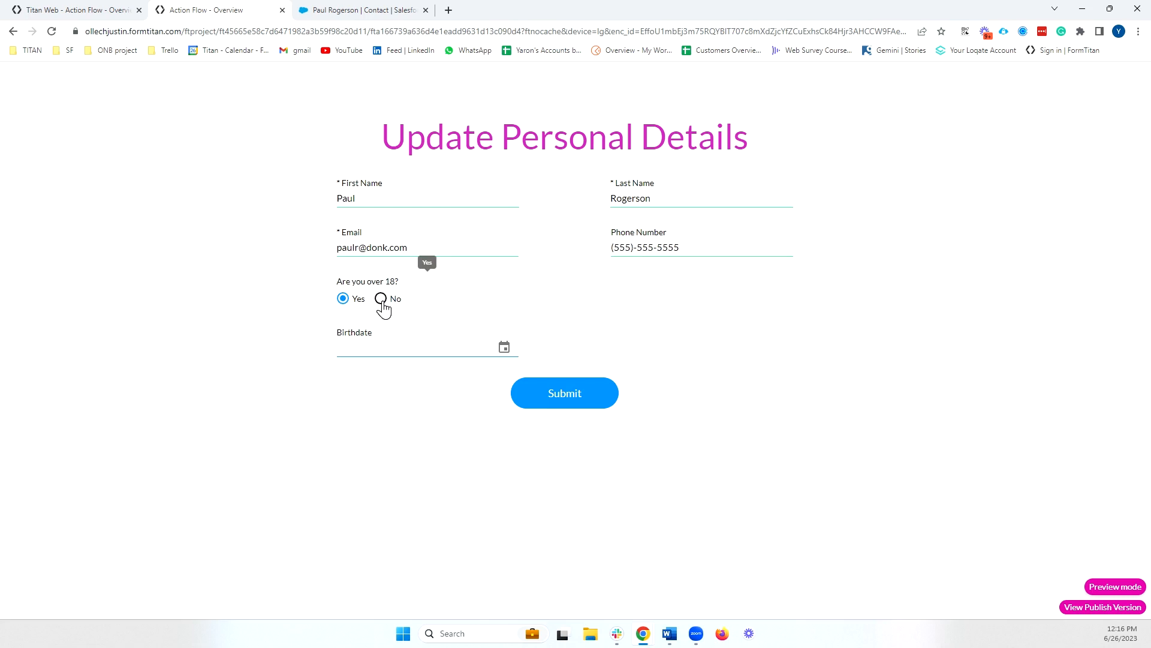
click(381, 301)
click(346, 304)
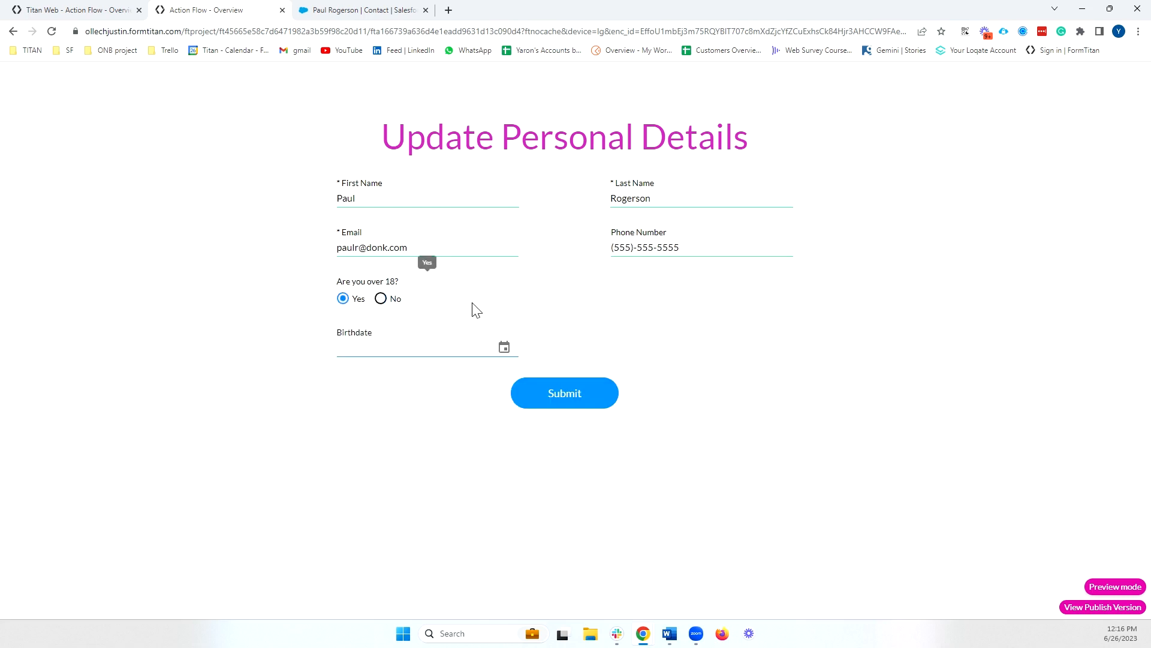
click(503, 348)
click(531, 415)
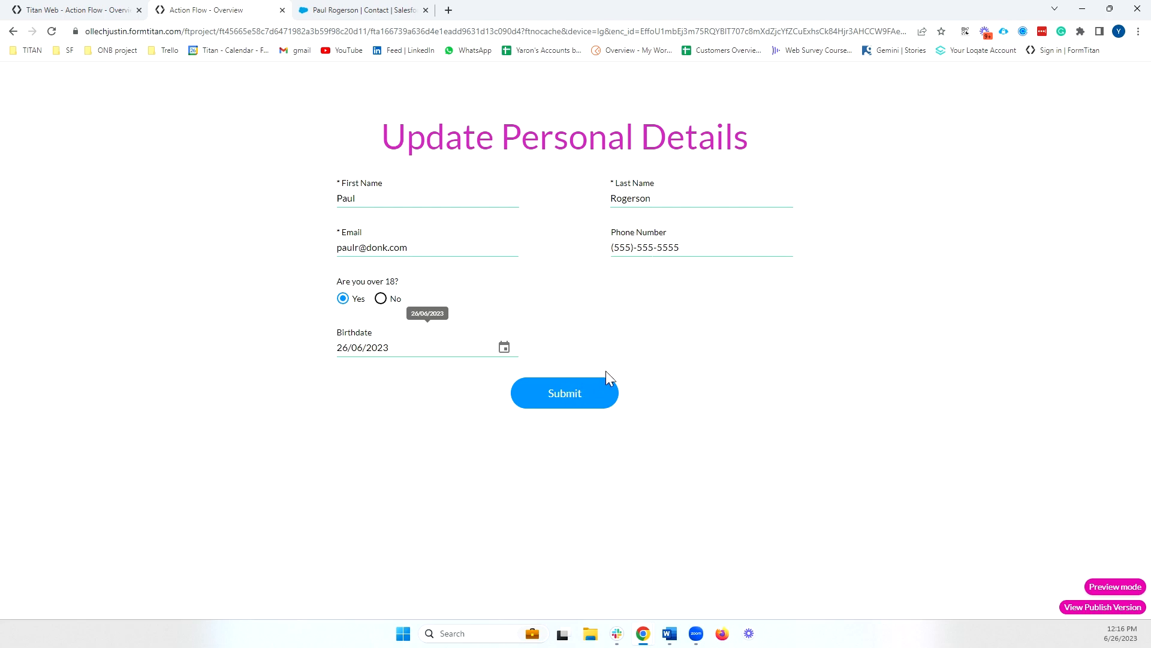
- Submit the form, confirm the submission and dismiss the thank-you message
click(543, 404)
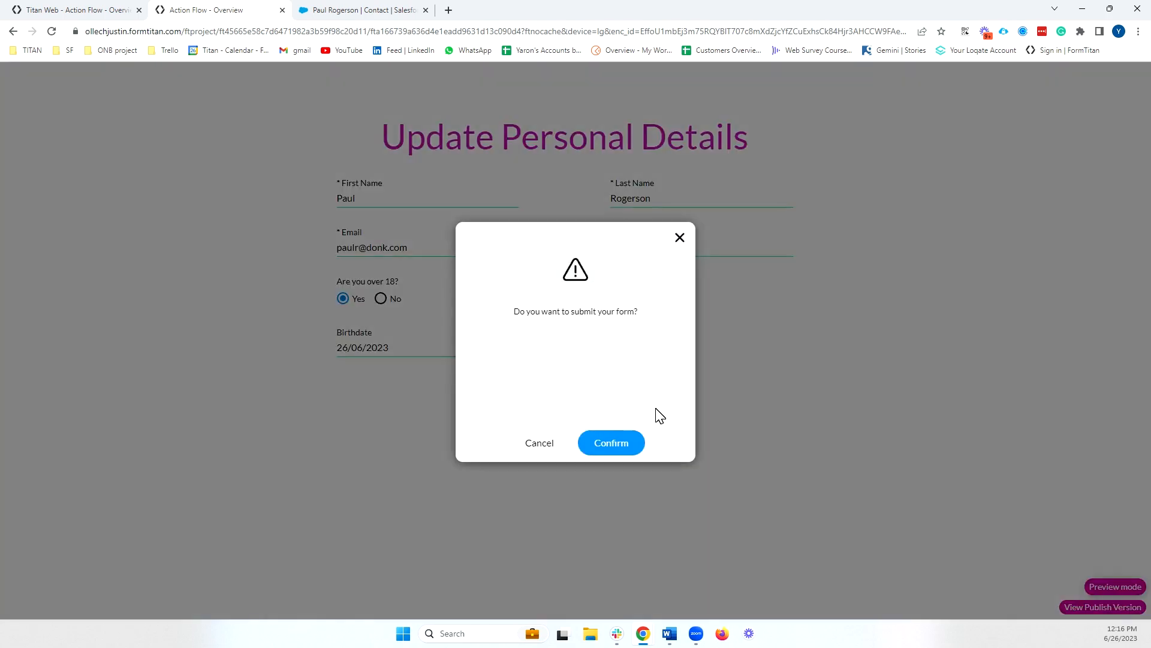
click(611, 444)
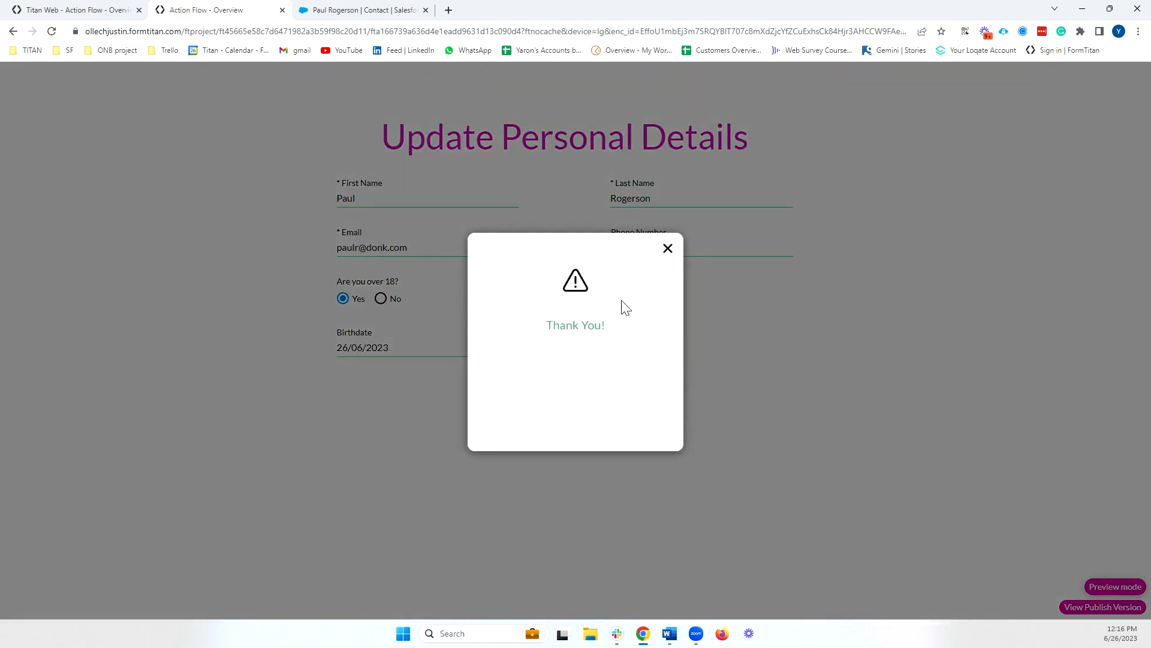
click(668, 248)
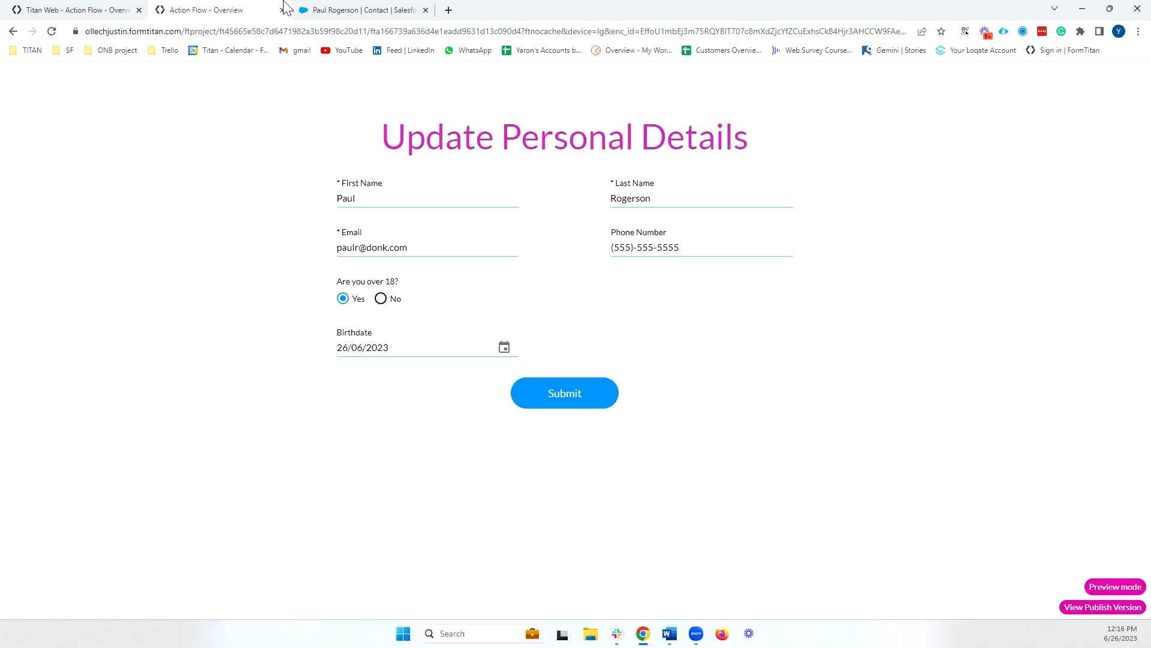
- Switch to the contact record in Salesforce, reload it and check the contact details and related files
click(362, 9)
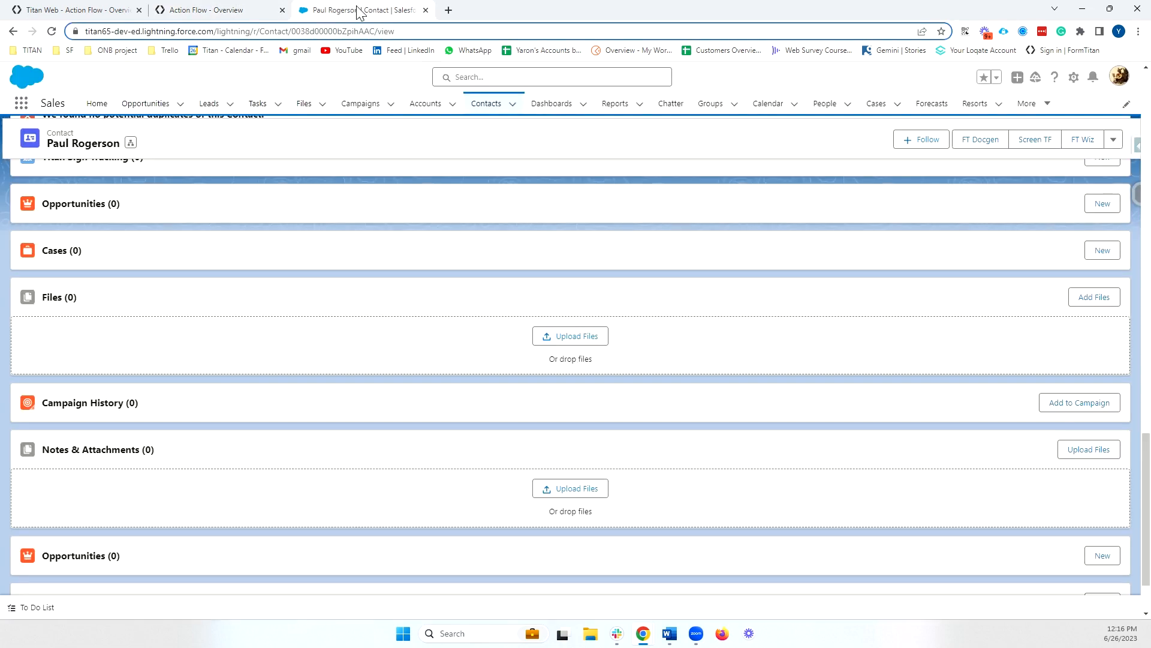
click(52, 32)
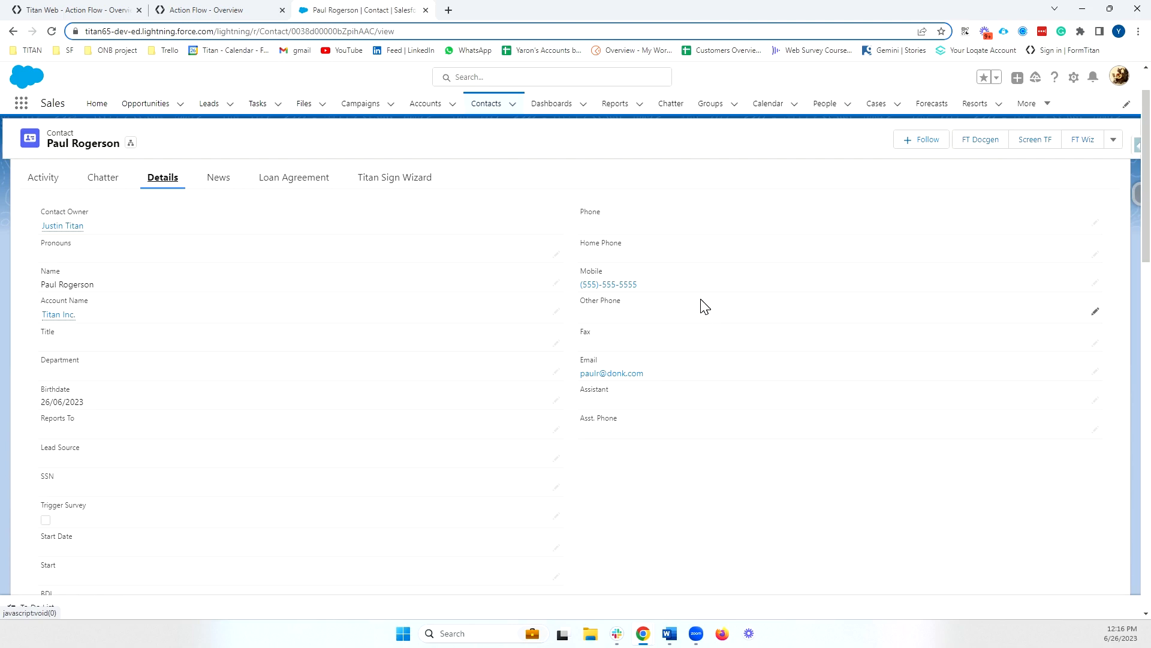
scroll(589, 283, down, 1)
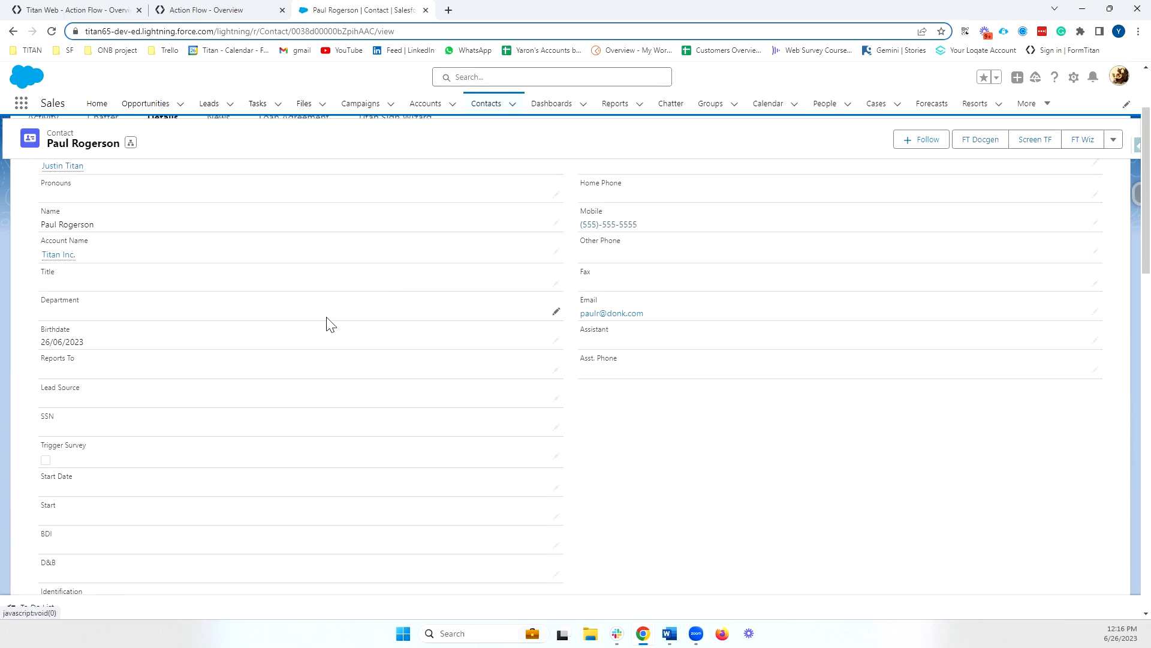
scroll(302, 350, down, 15)
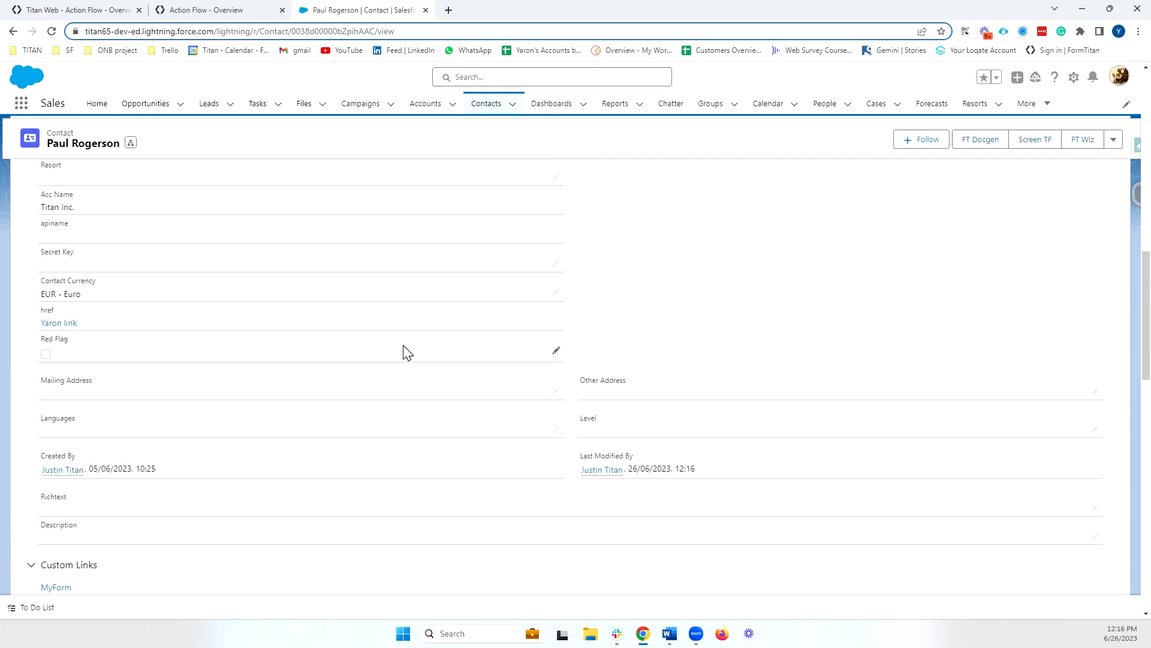
scroll(154, 476, down, 3)
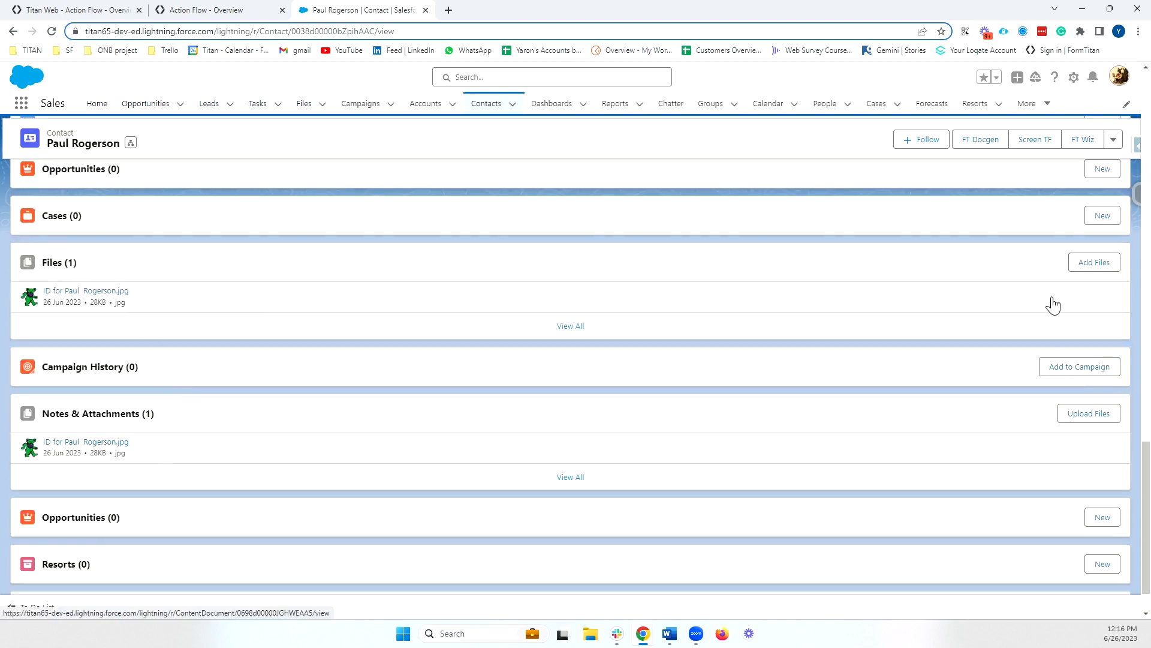
- Delete the ID image from the contact's Files and reload the form preview
click(89, 293)
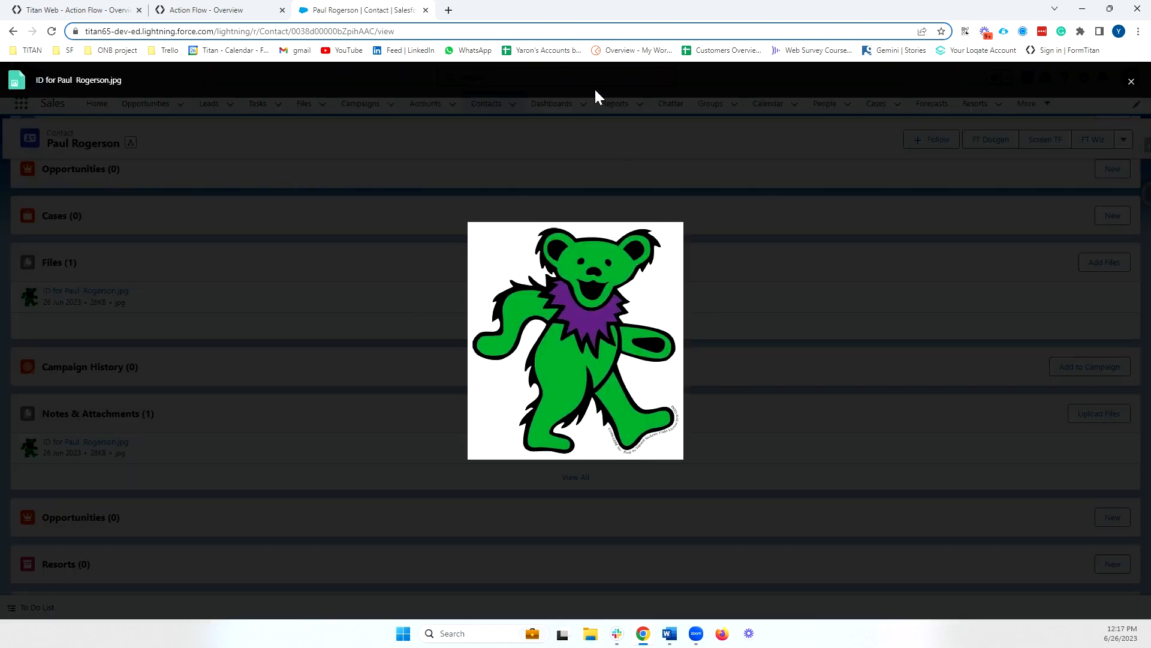
click(674, 80)
click(716, 217)
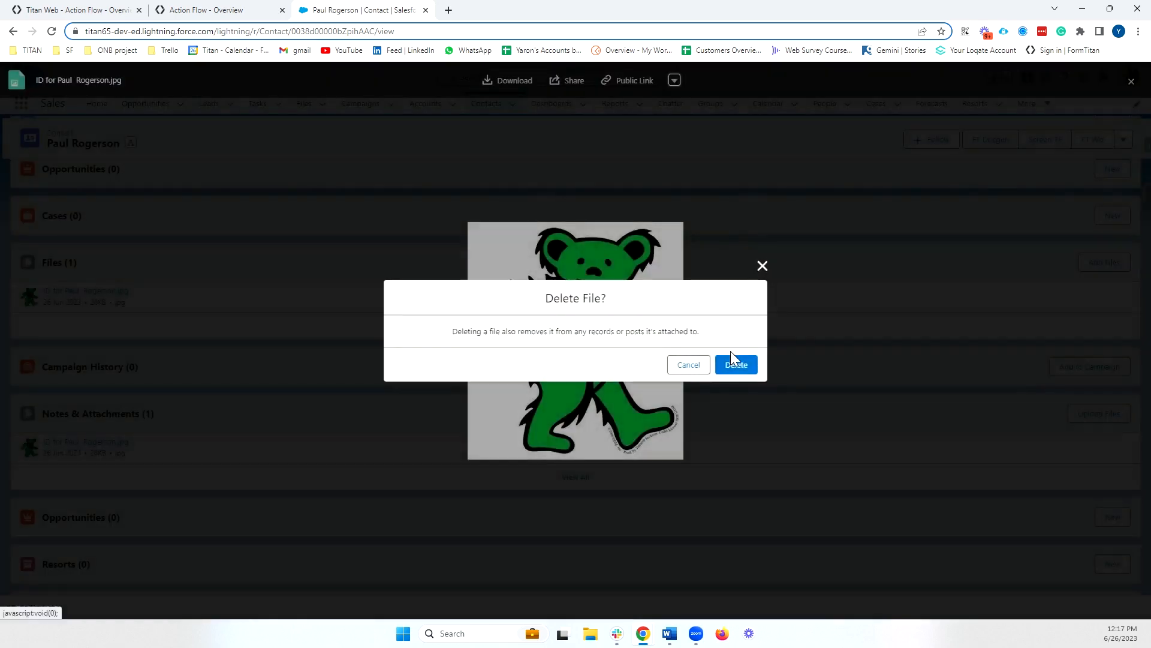
click(733, 358)
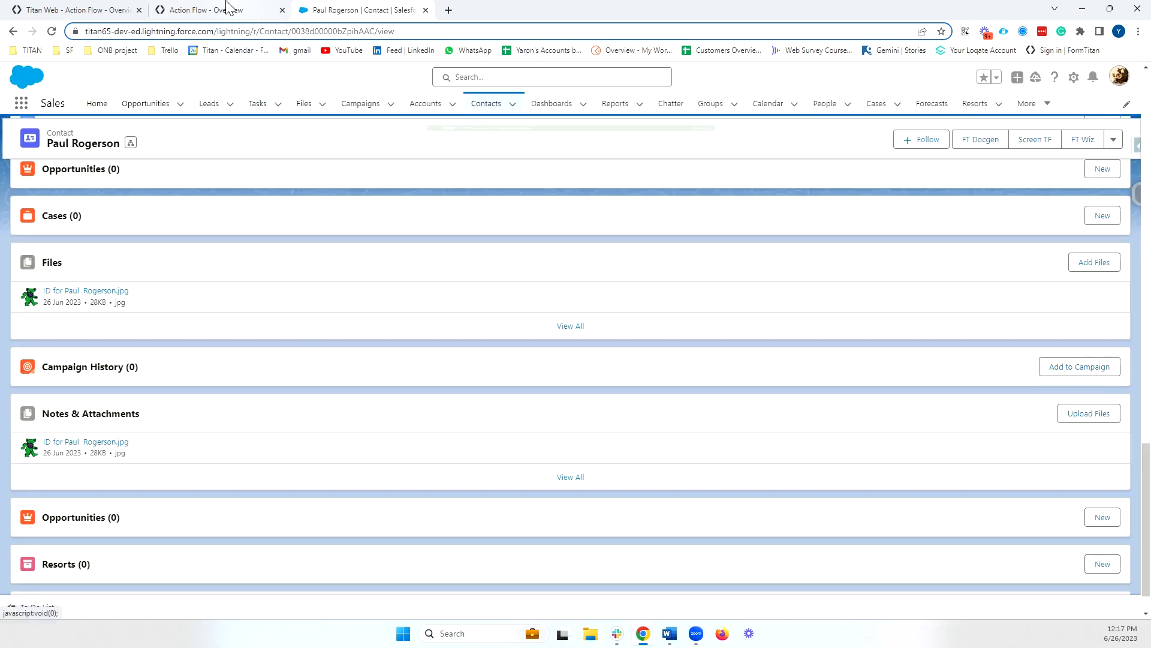
click(226, 9)
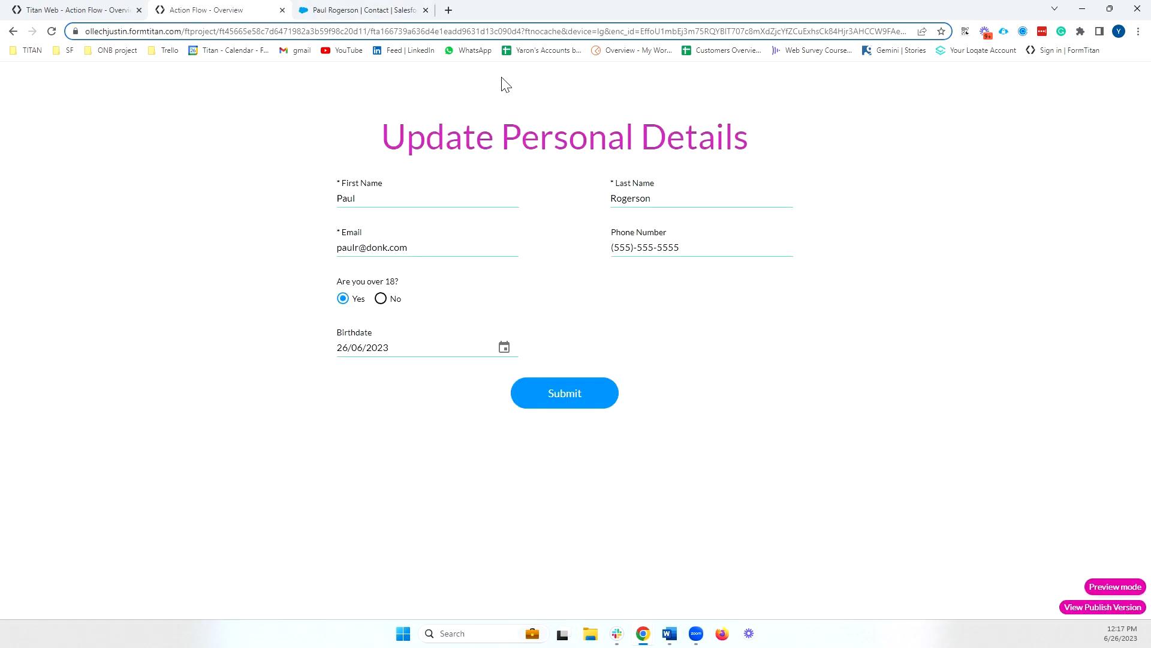
click(51, 32)
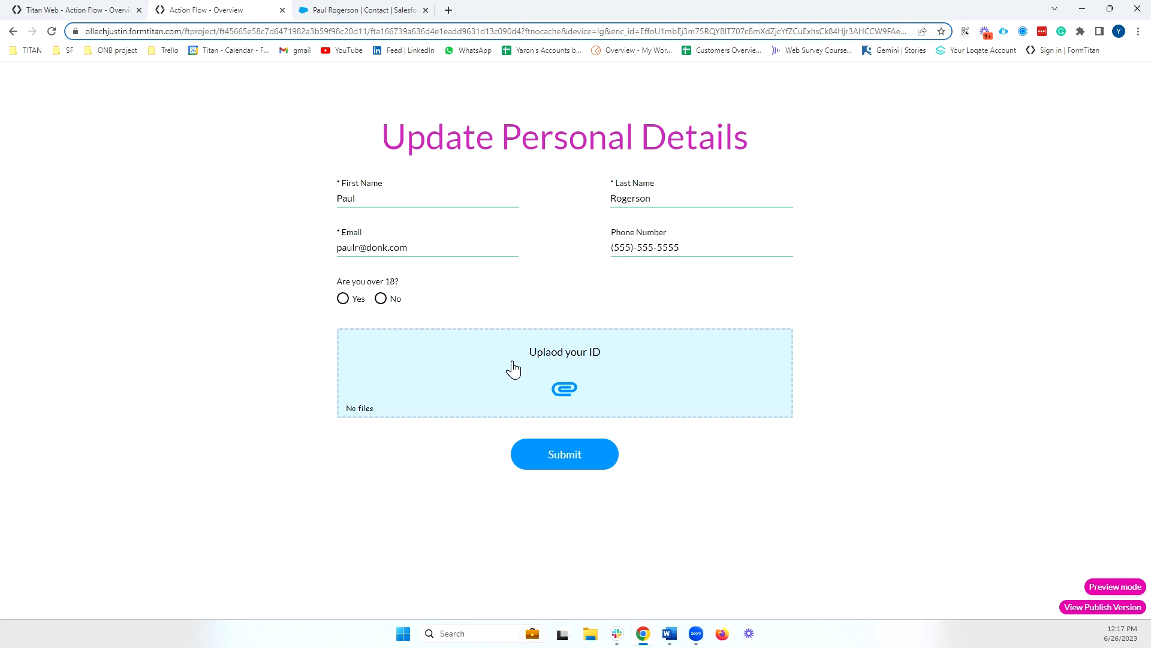
- Return to the form editor and open the Home page's action configuration to review its First Time flow
click(64, 11)
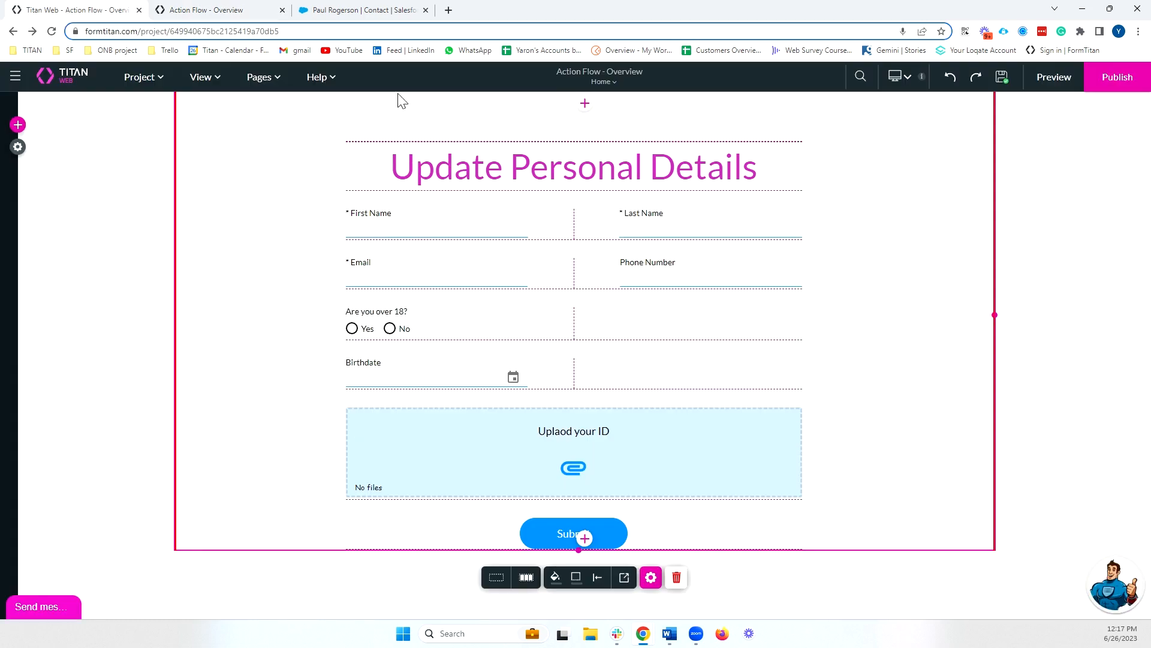
click(252, 84)
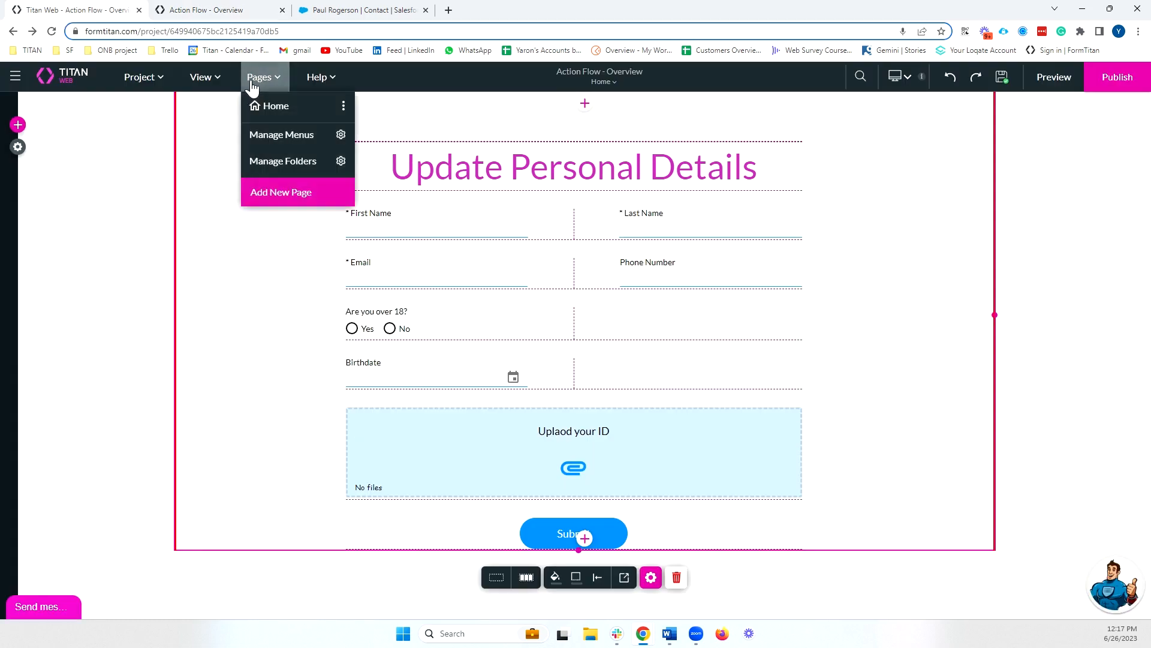
click(344, 106)
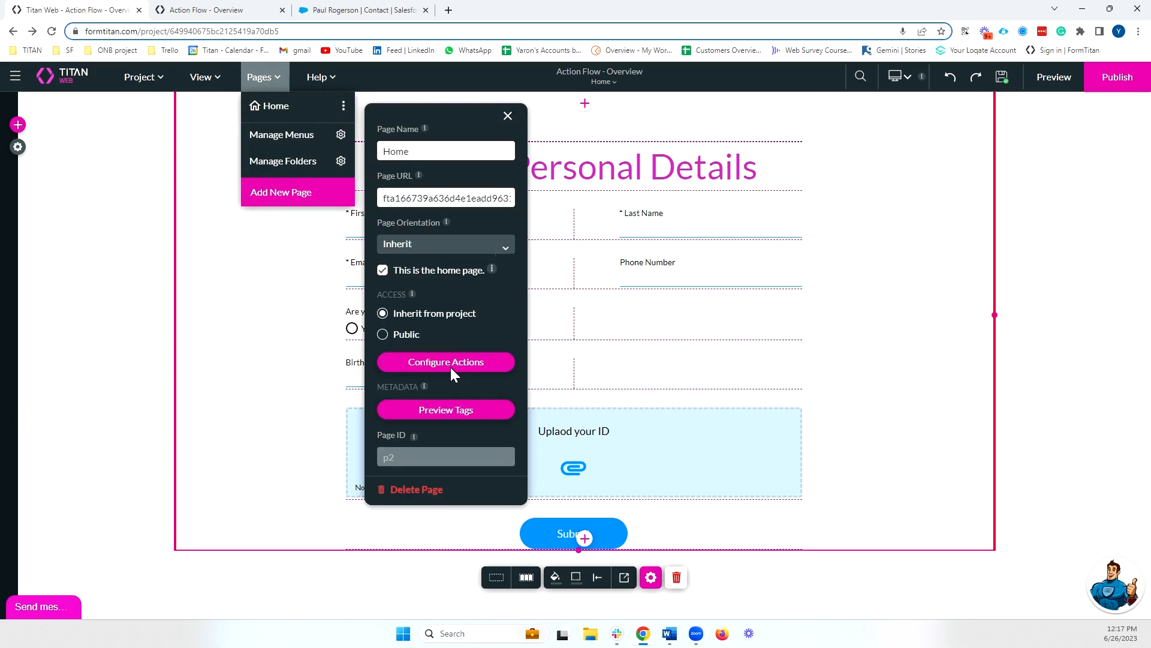
click(451, 364)
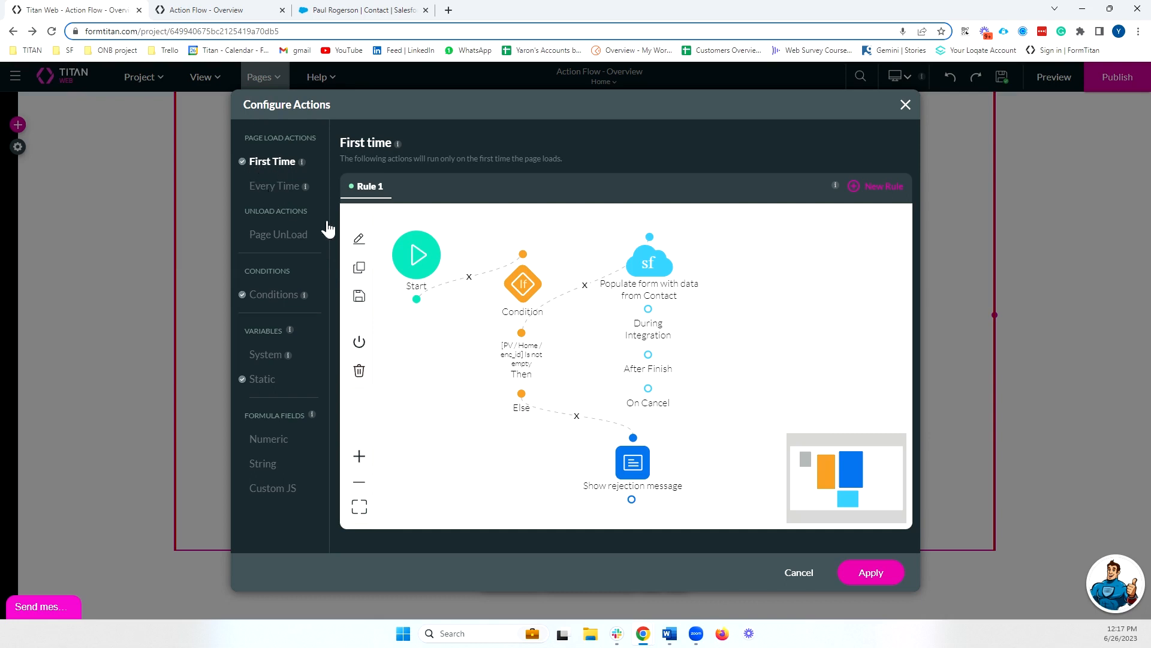
mouse_move(521, 275)
mouse_move(628, 459)
- Inspect the condition node in the page's Conditions flow and move the Show ID node directly below Hide ID
click(271, 295)
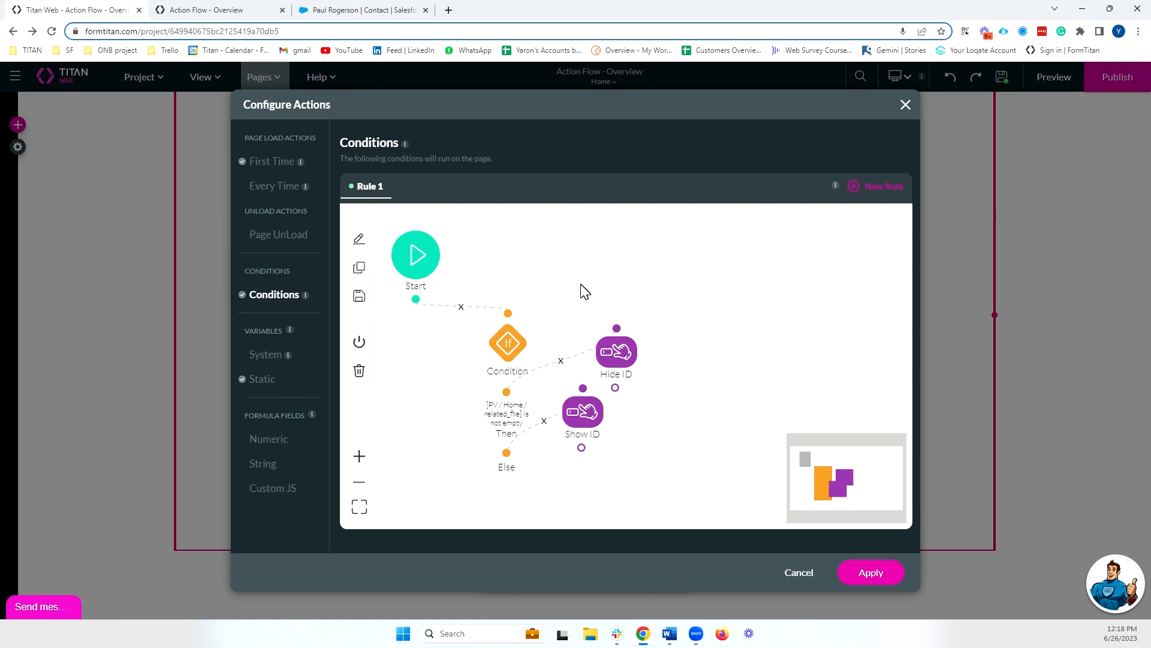
mouse_move(512, 341)
double_click(509, 344)
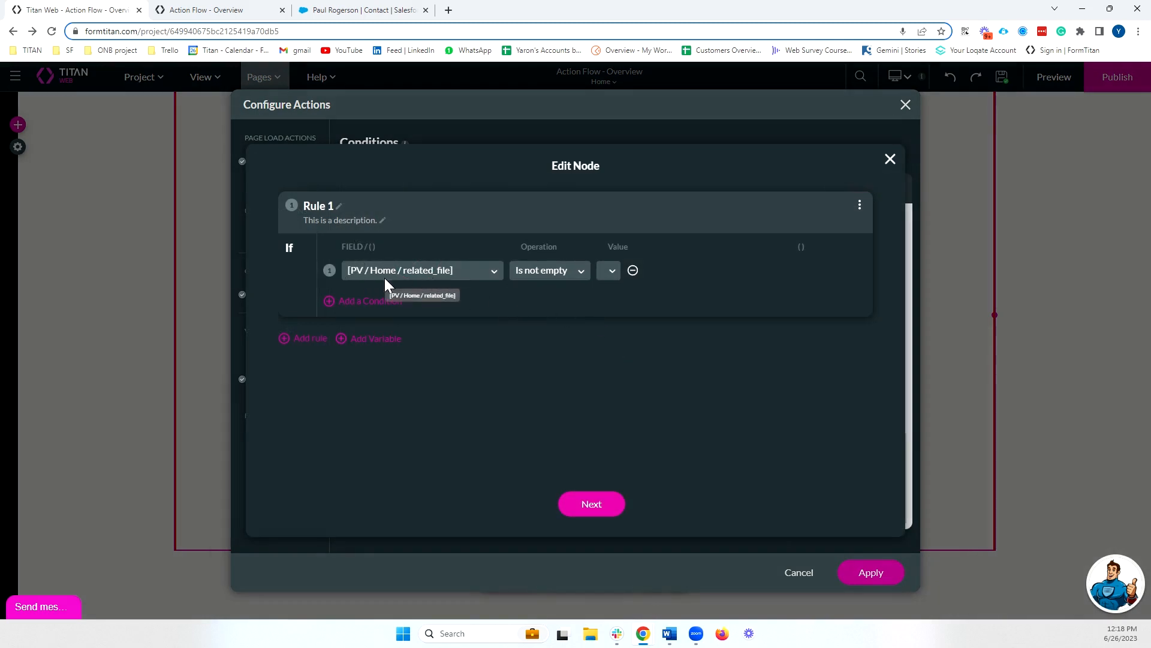
click(890, 160)
drag(583, 411, 617, 434)
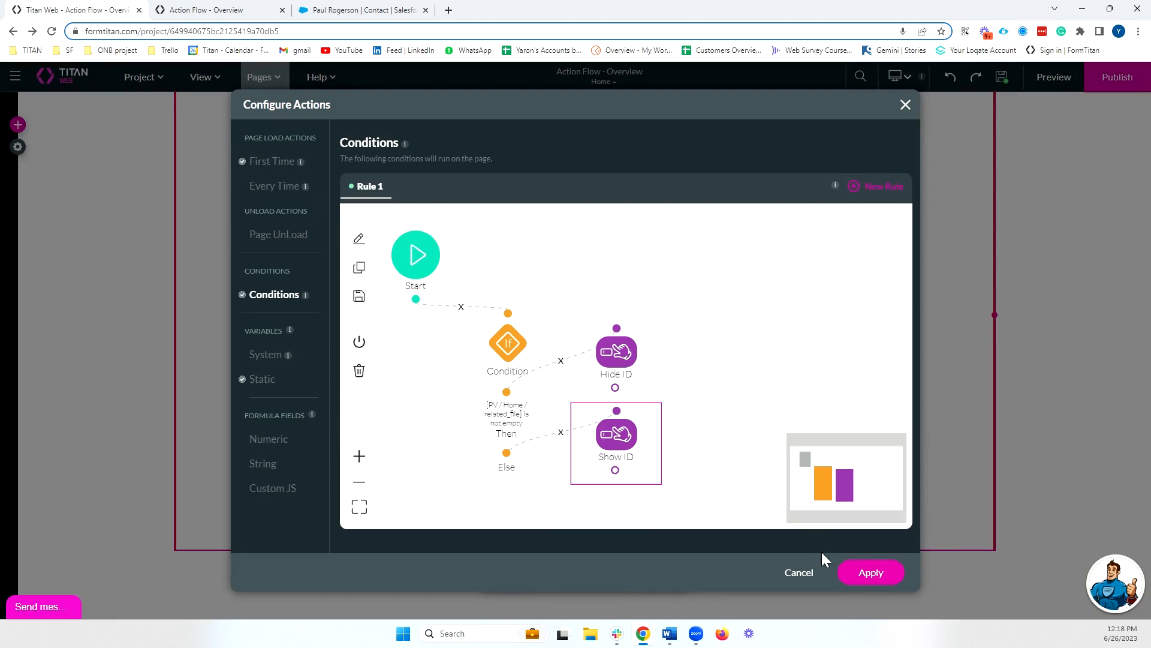
- Return to the First Time flow and review the popular node types that can be added after Start
click(303, 168)
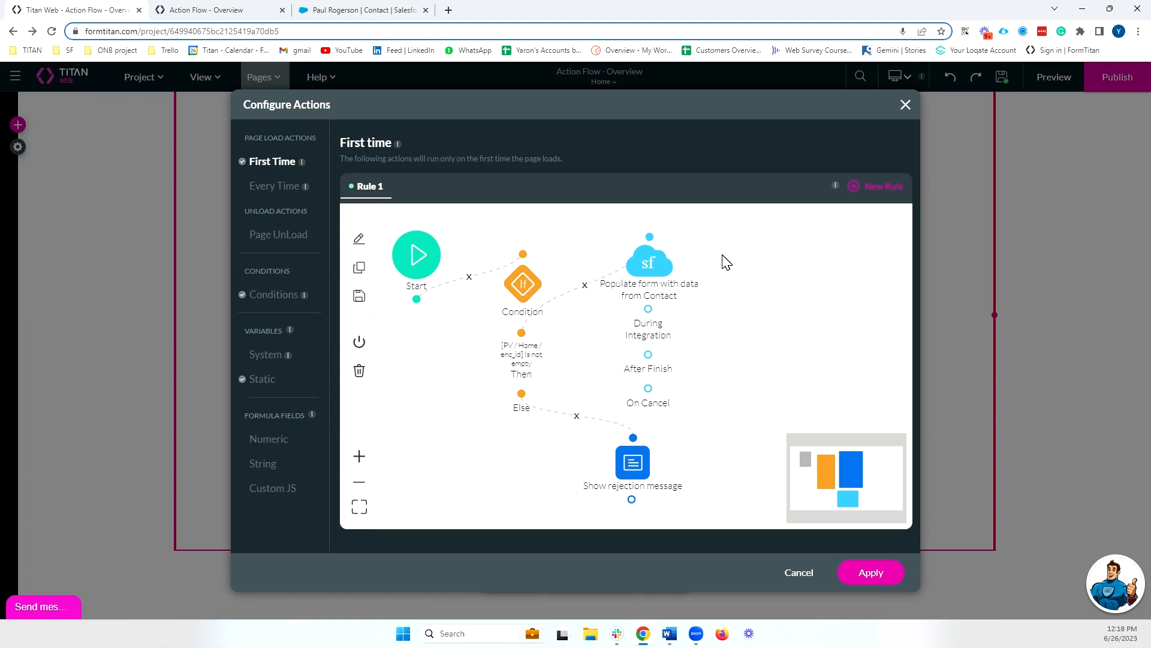
drag(654, 264, 662, 276)
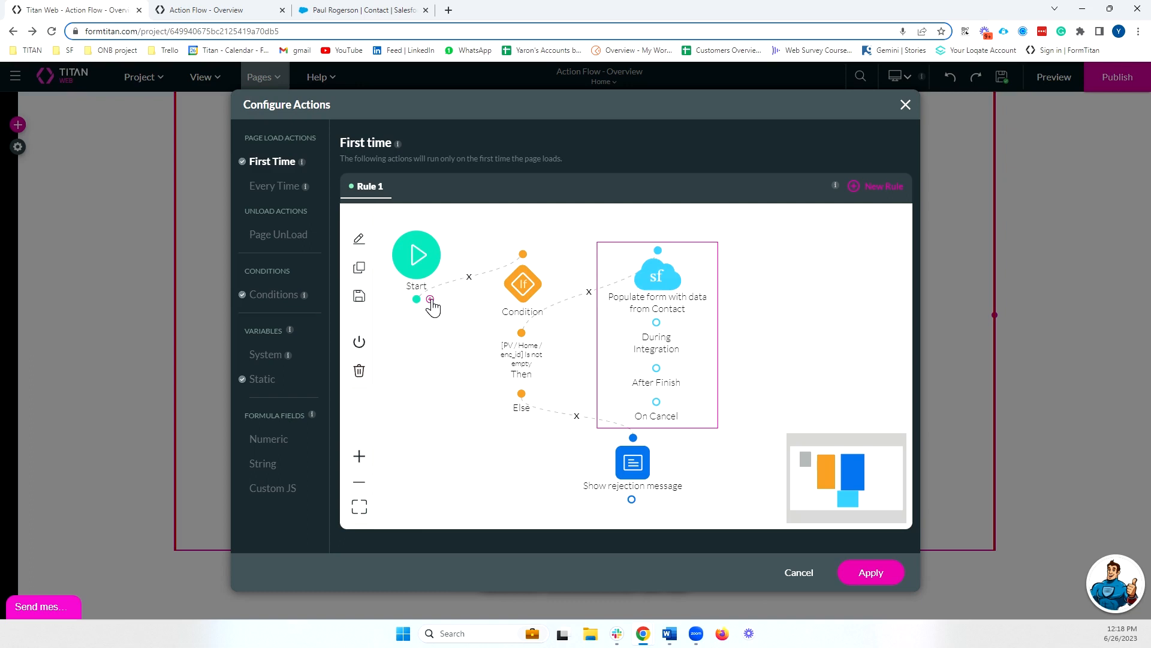
click(430, 300)
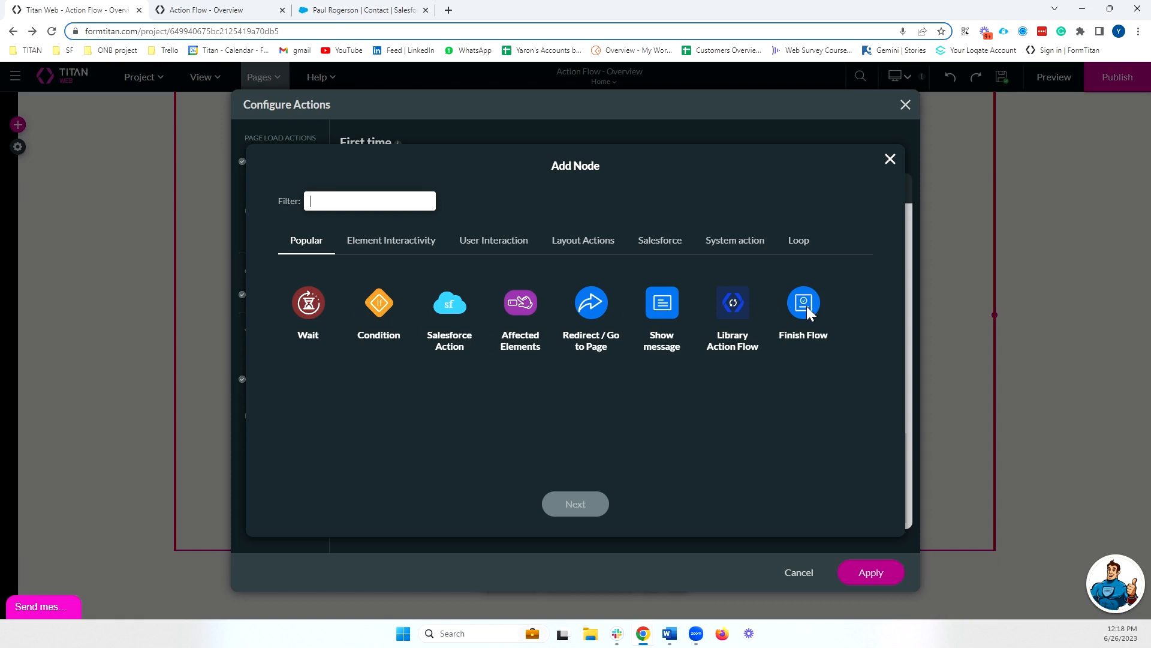
click(453, 307)
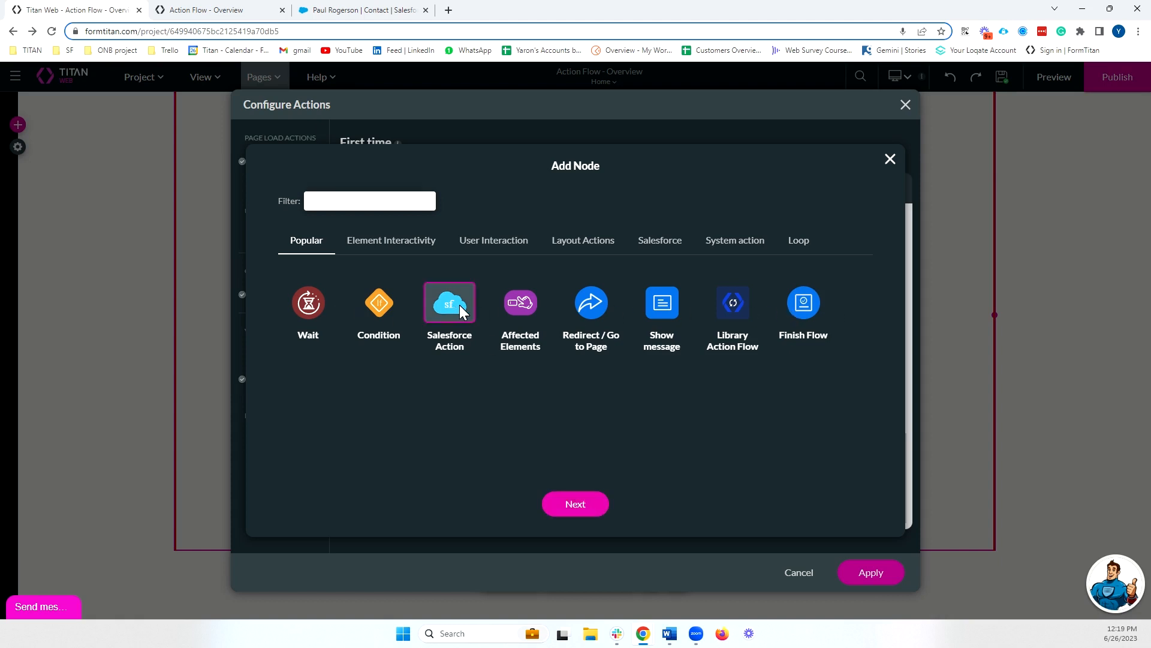
click(530, 306)
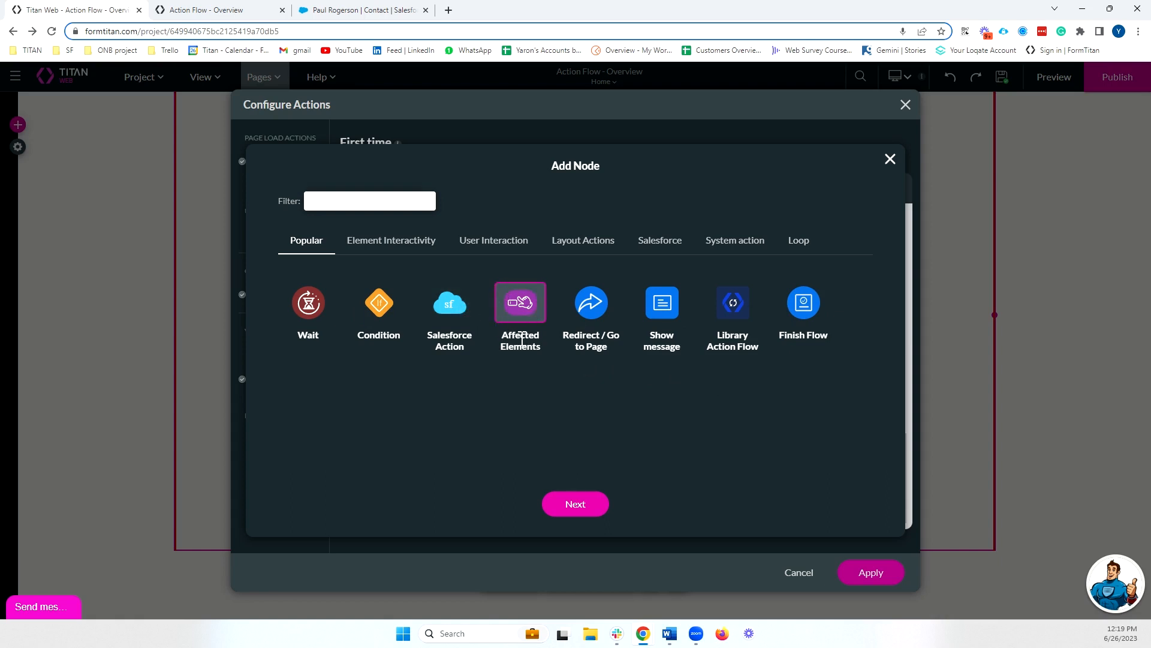
click(598, 312)
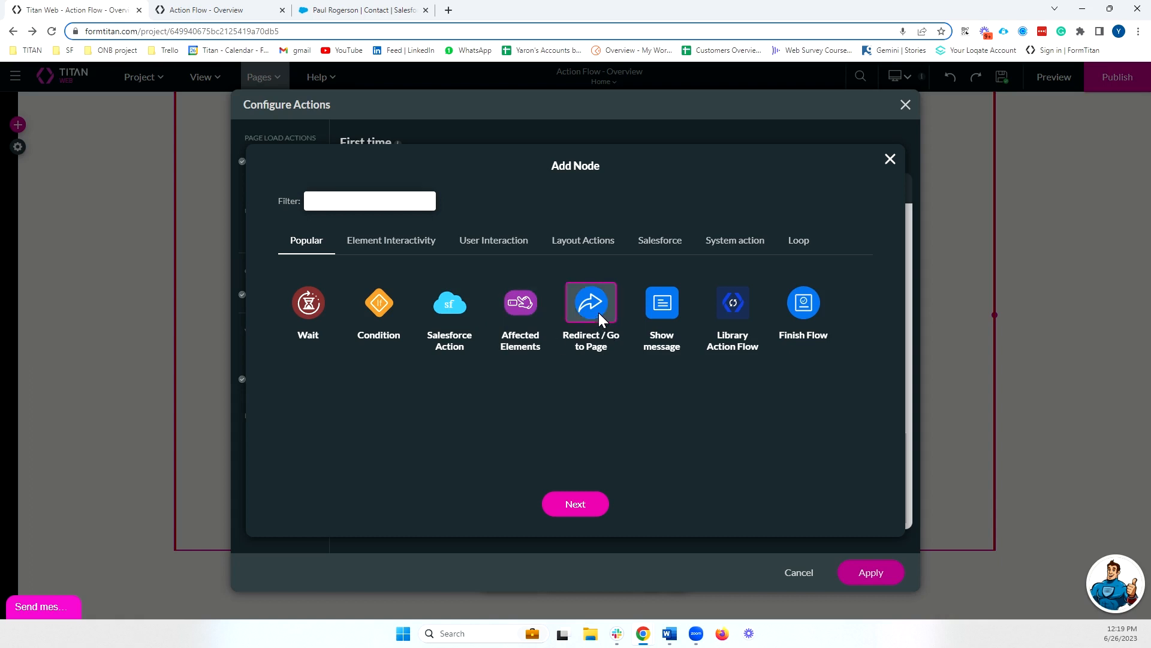
click(659, 307)
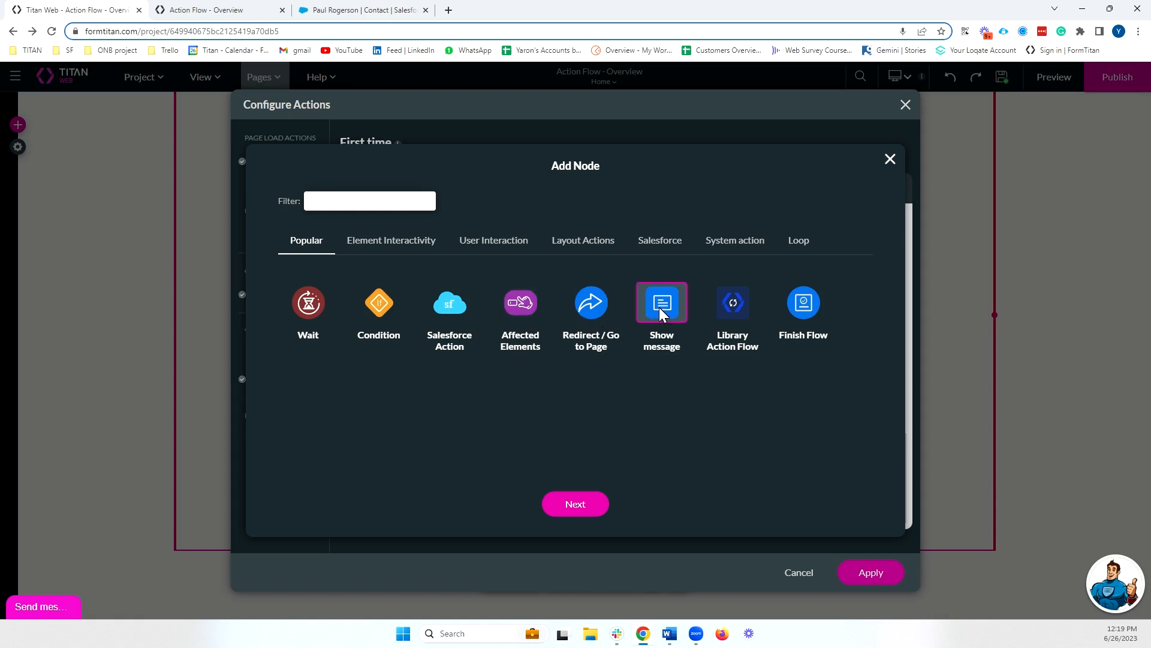
- Review the Element Interactivity, User Interaction, Layout Actions, Salesforce, System action and Loop node types, then leave without adding a node
click(405, 248)
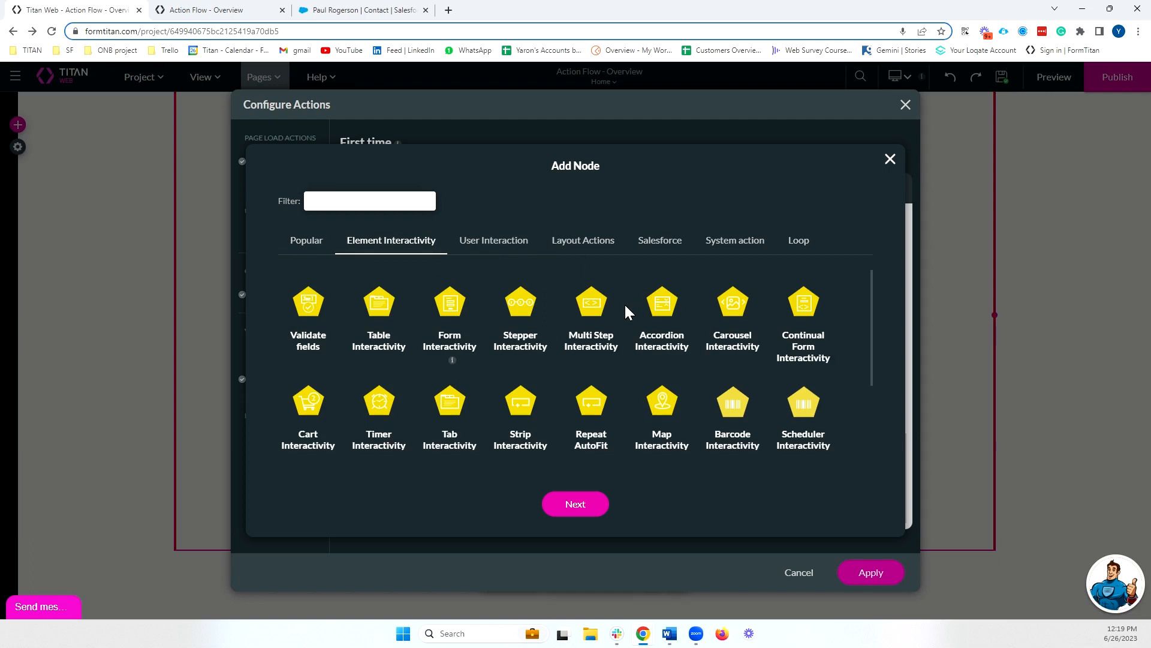
scroll(624, 311, down, 2)
scroll(626, 314, up, 1)
click(493, 241)
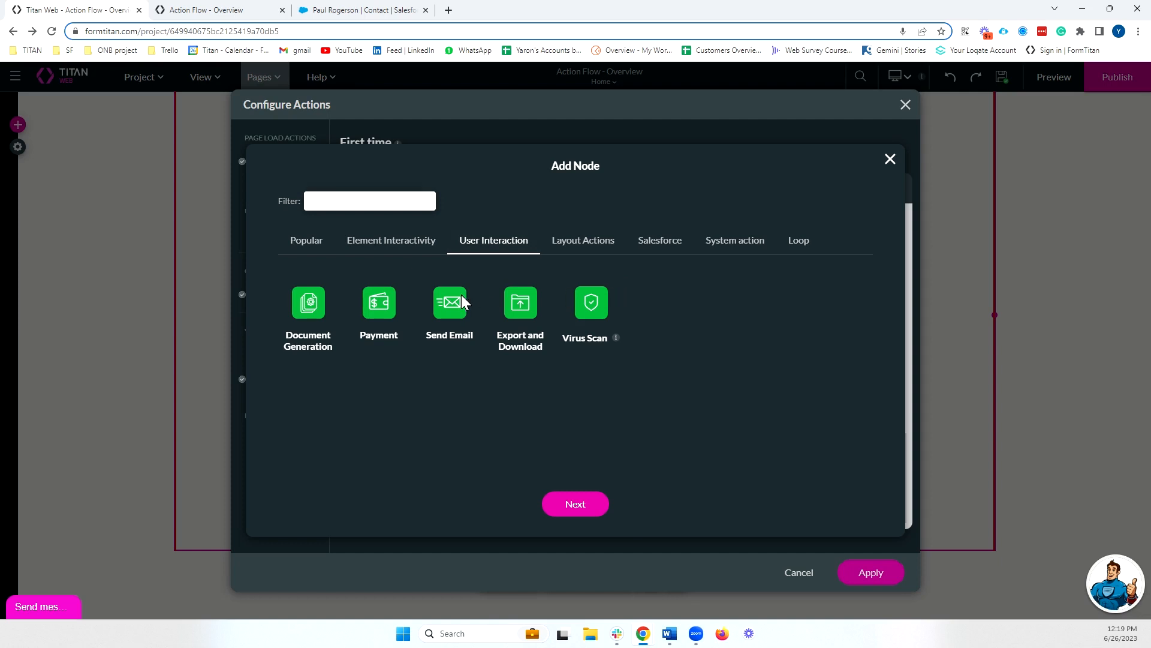
click(598, 246)
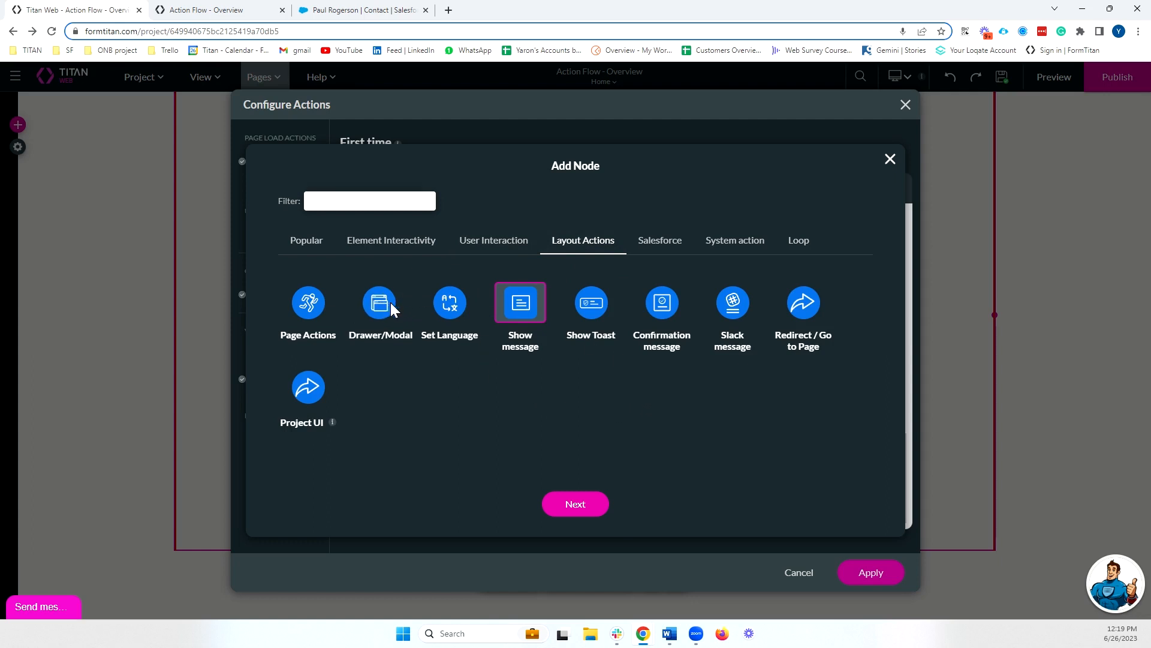
click(648, 247)
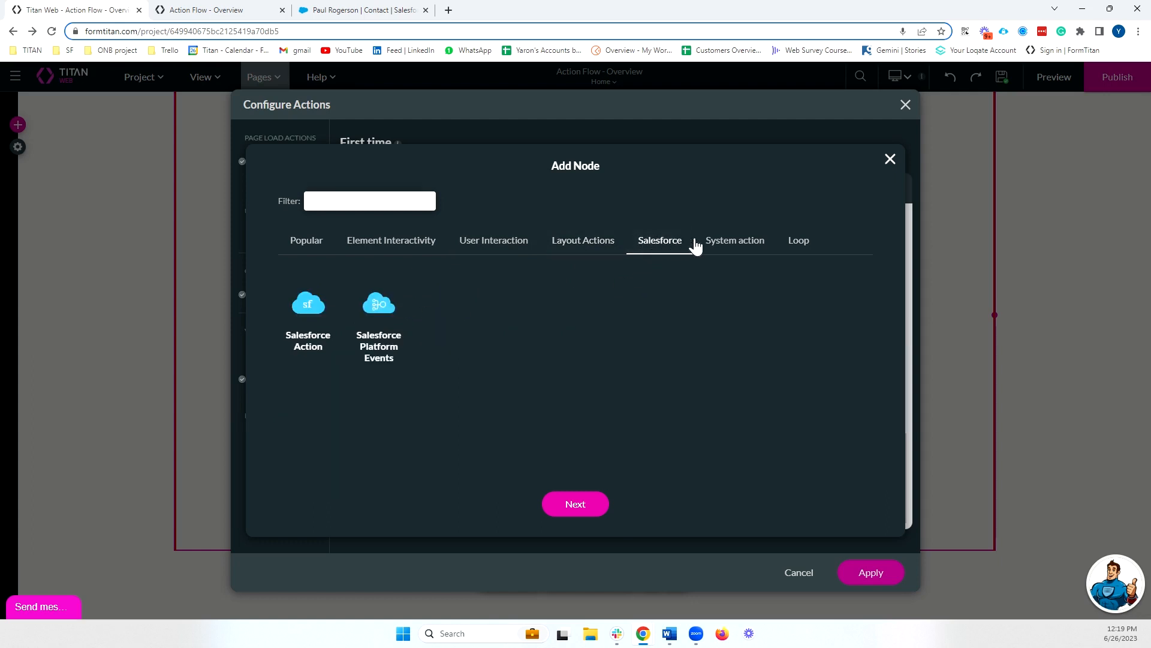
click(746, 246)
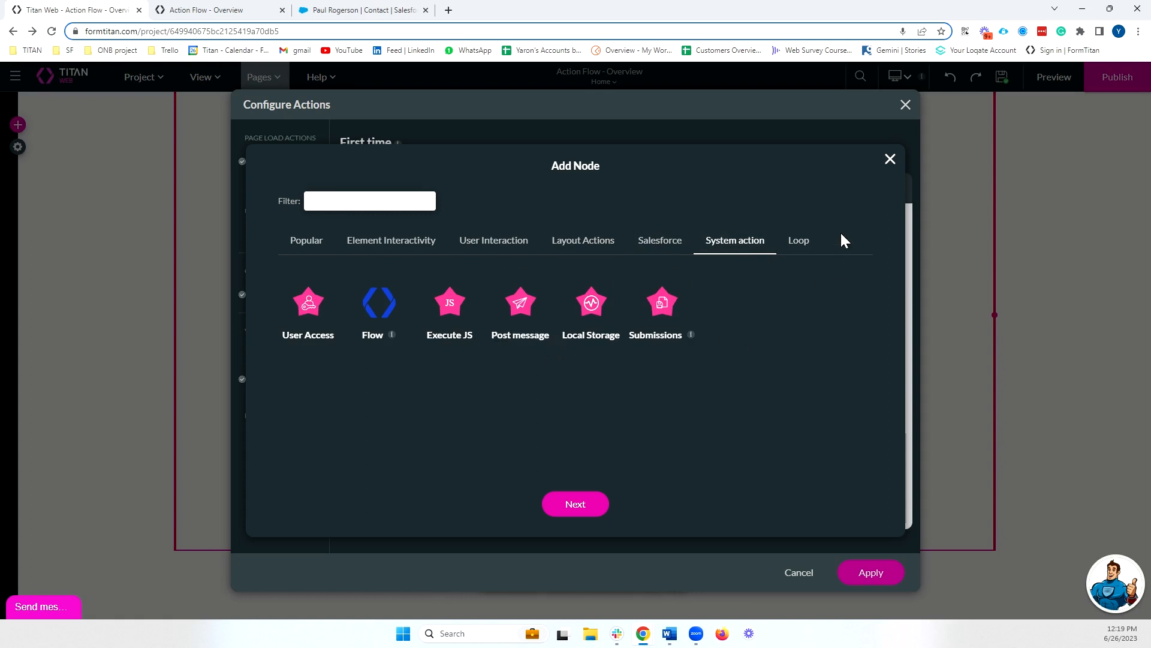
click(802, 245)
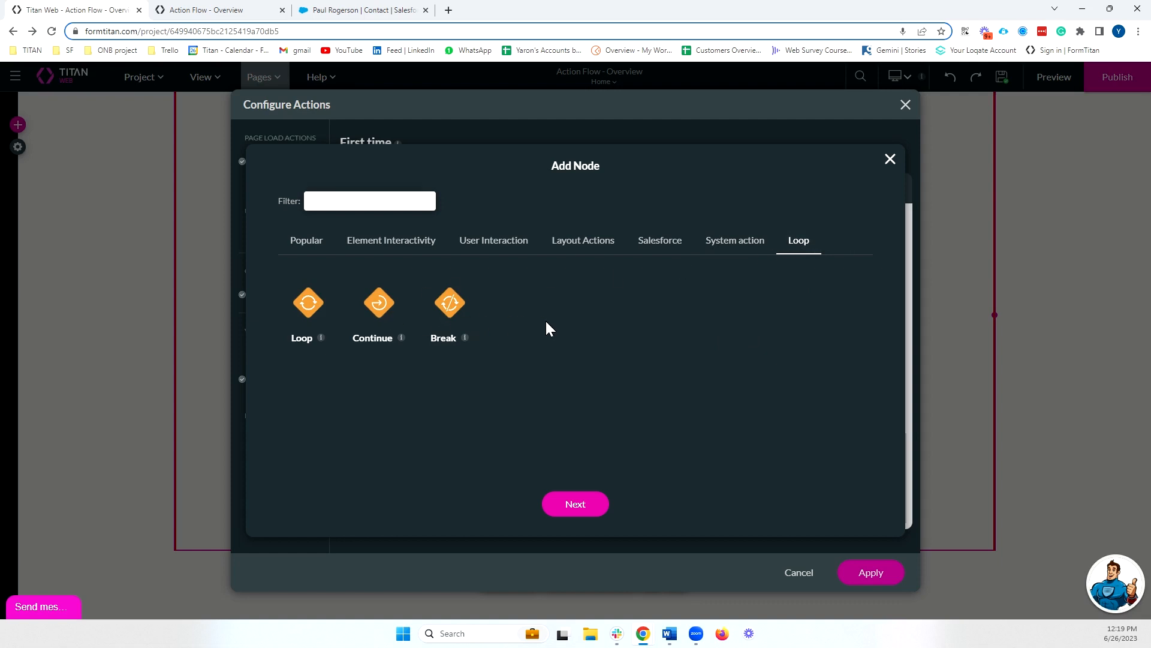
click(890, 160)
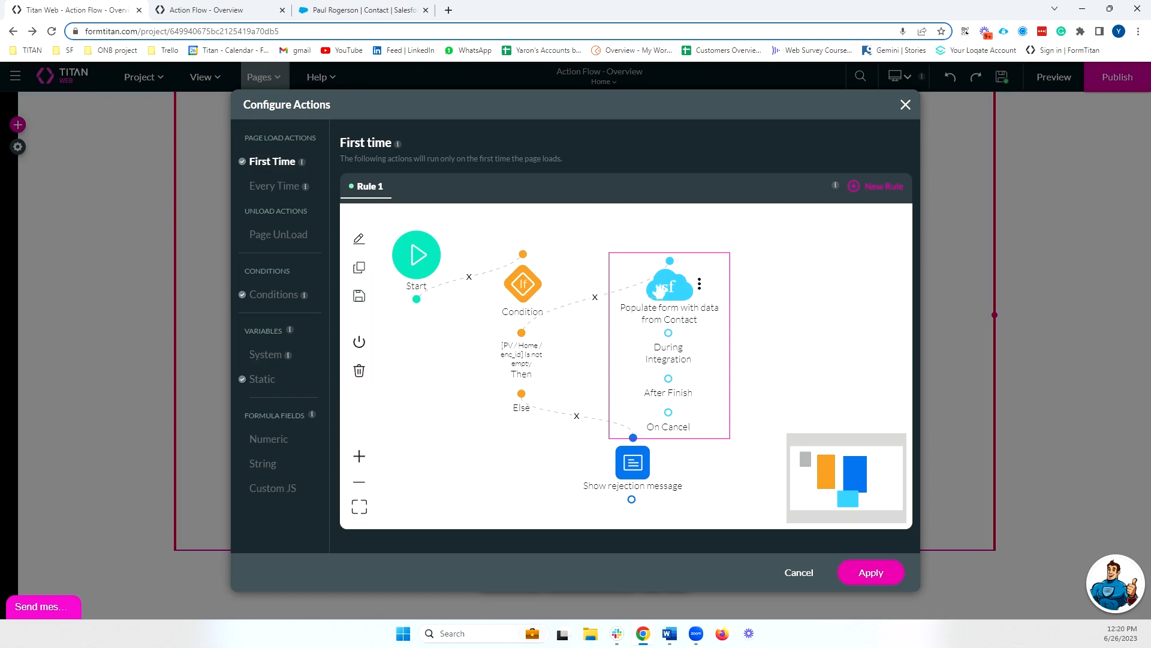
- Reposition the Populate form with data from Contact node and add a blank Show message node to its After Finish branch, placed well clear of it
drag(663, 290, 694, 251)
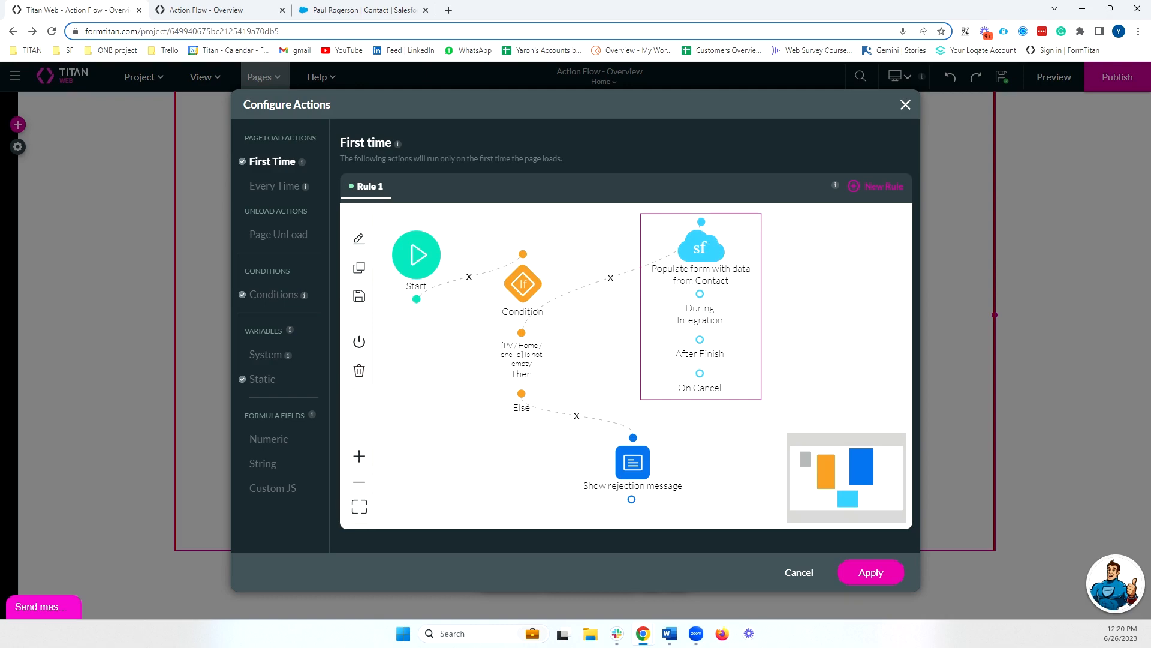
click(713, 341)
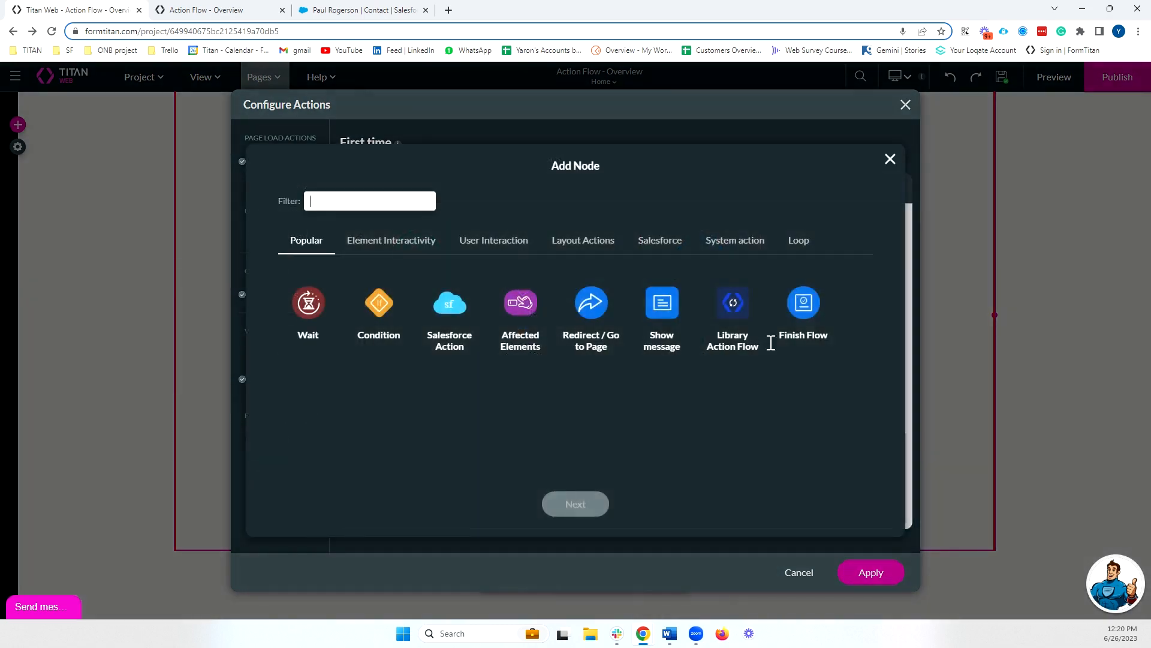
click(678, 328)
click(581, 503)
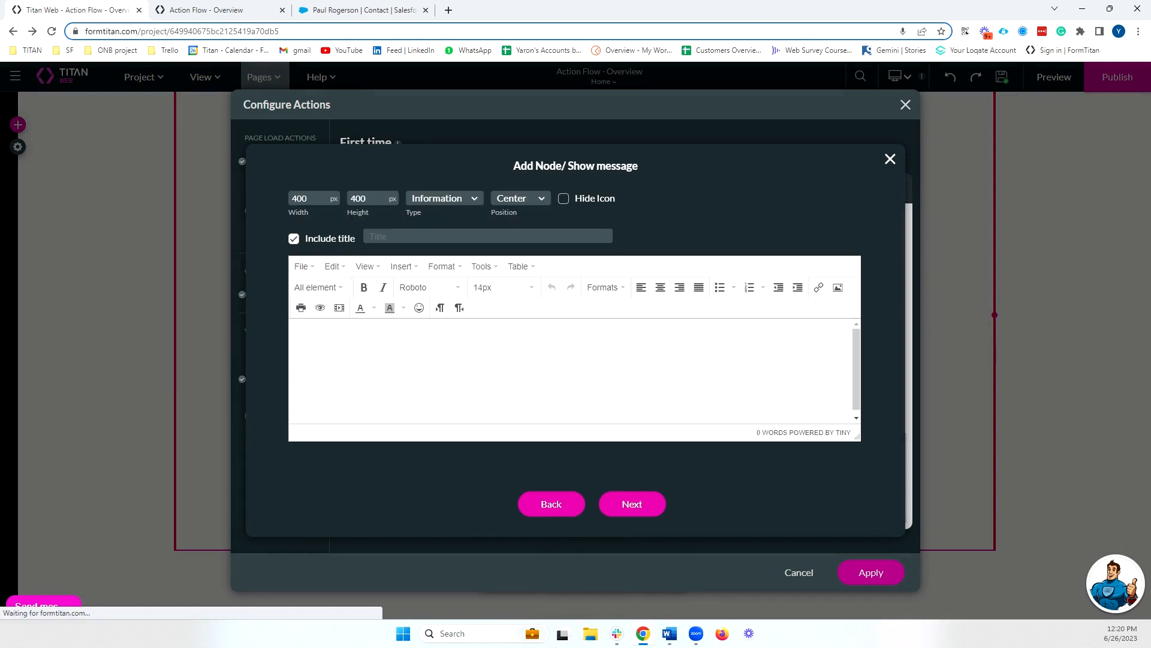
click(632, 504)
click(616, 504)
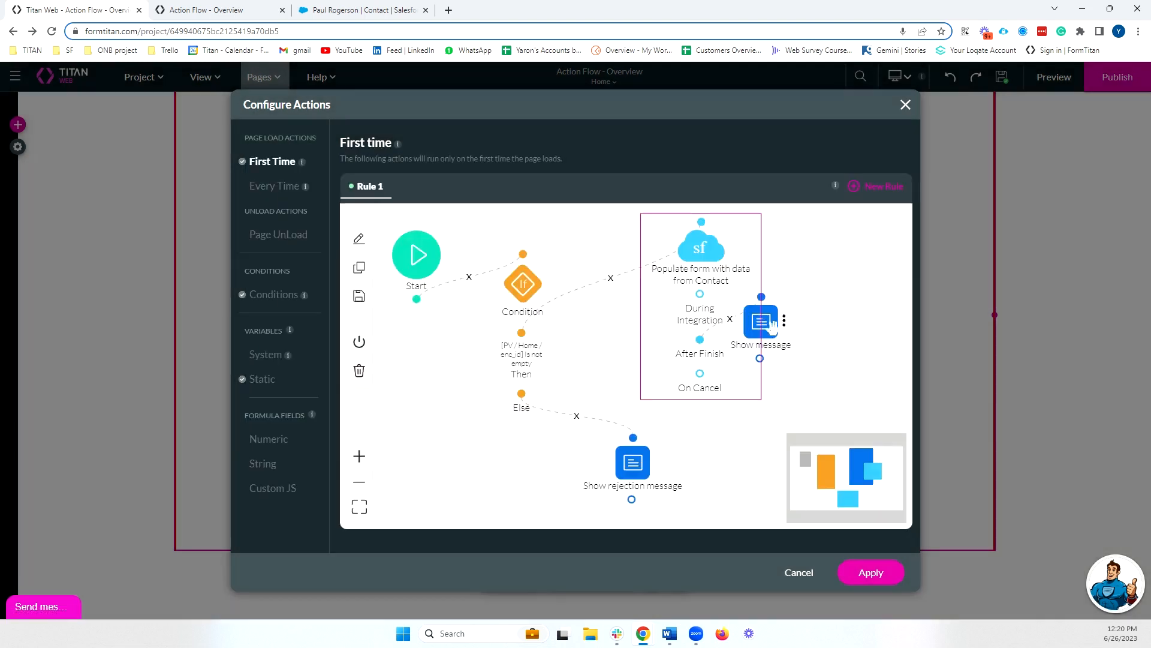
drag(767, 323, 861, 317)
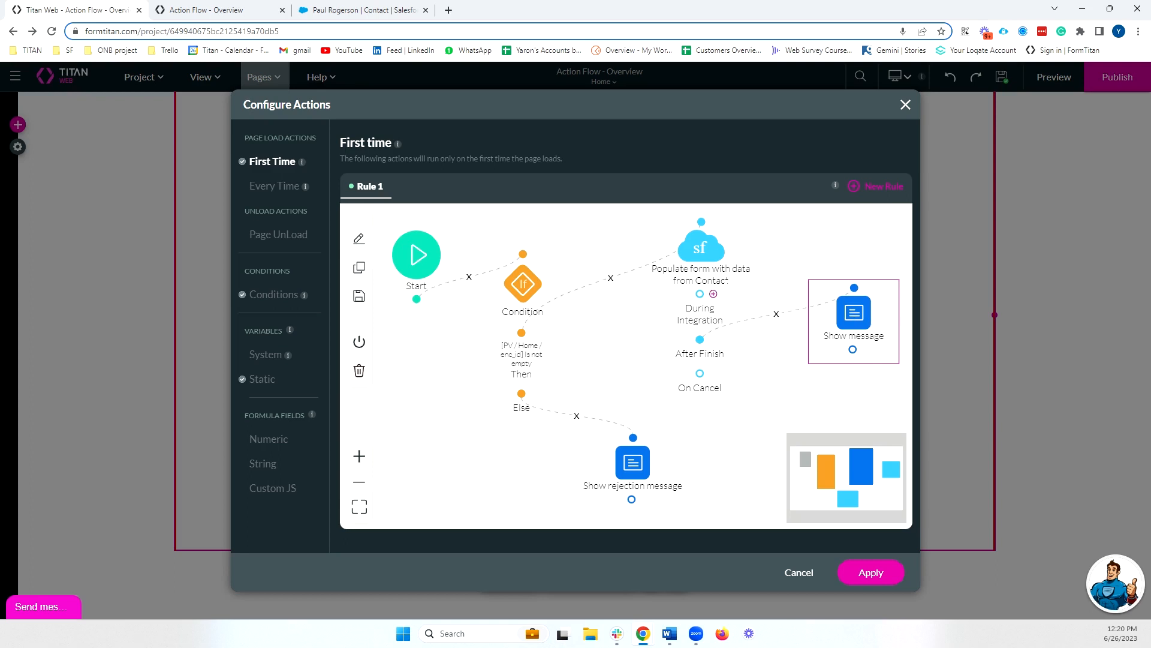
- Delete the Show message node attached to the After Finish branch
click(877, 313)
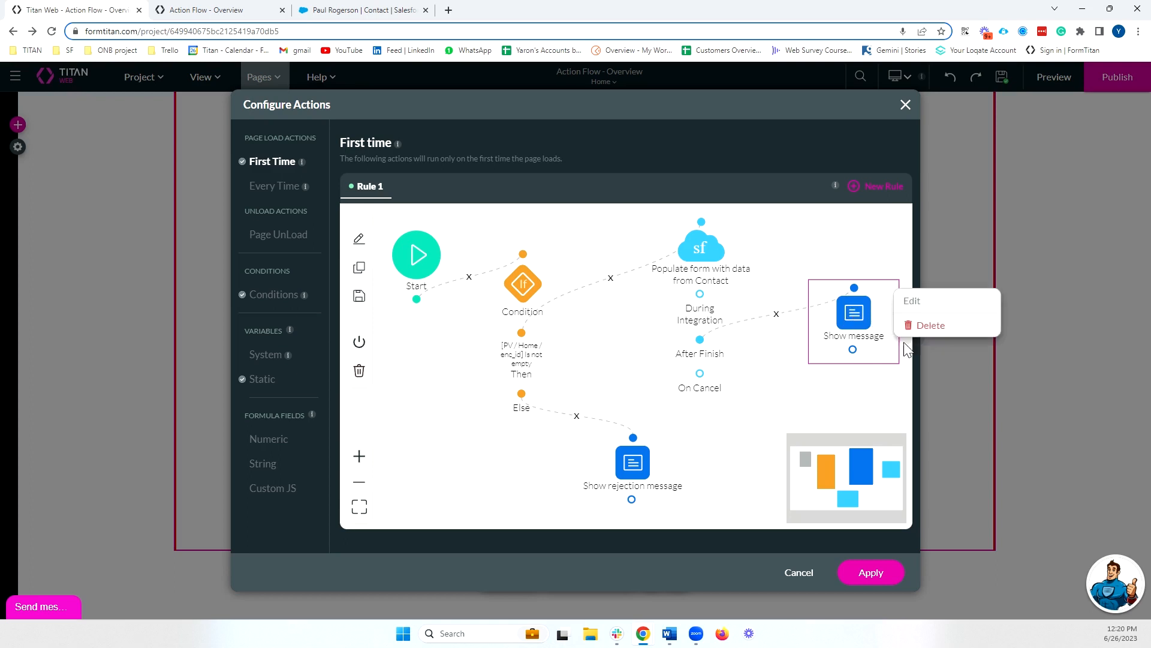
click(921, 329)
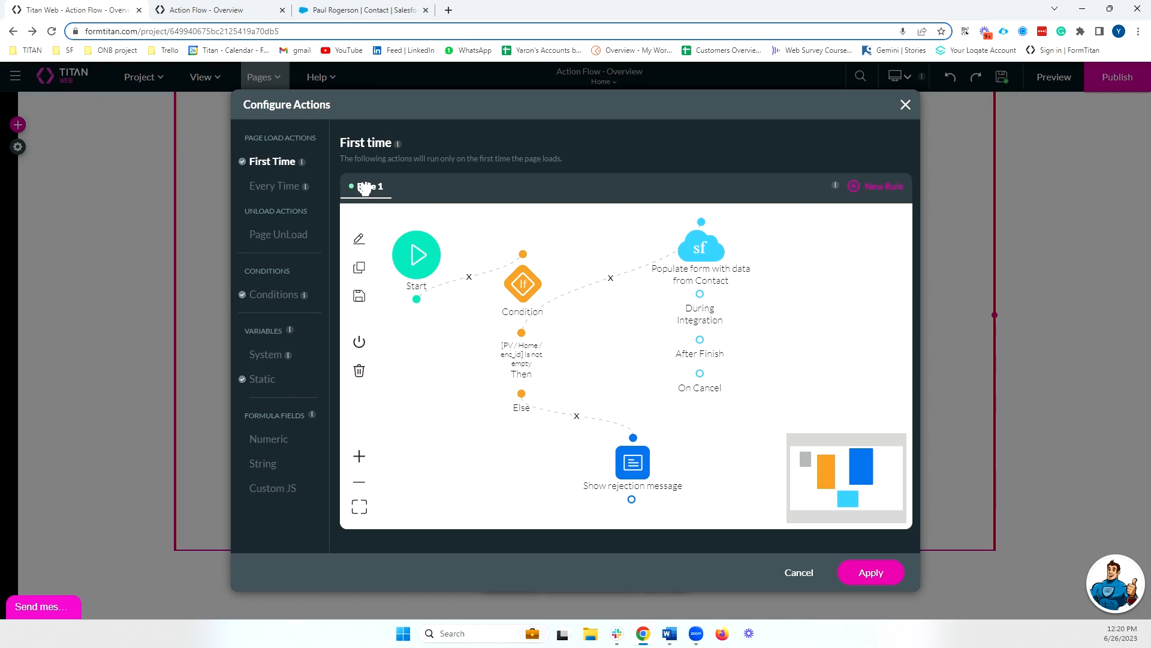
- Rename Rule 1 of the First Time flow to "Opening rule for page load"
click(360, 241)
drag(479, 348, 407, 349)
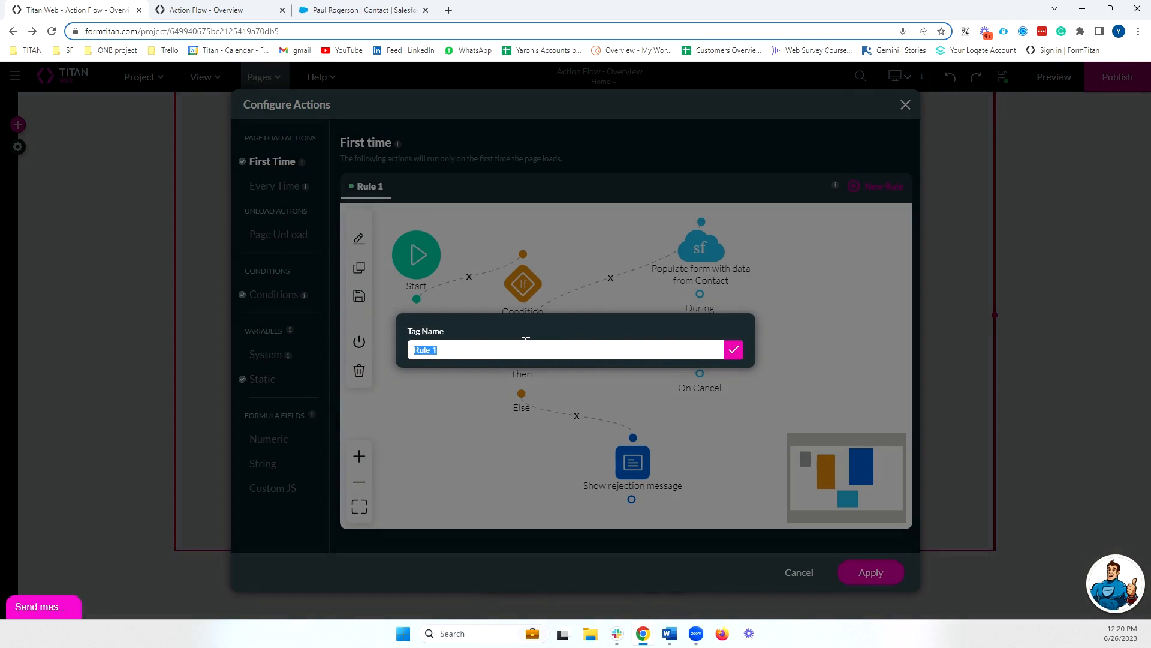
text(Opening rule for page load)
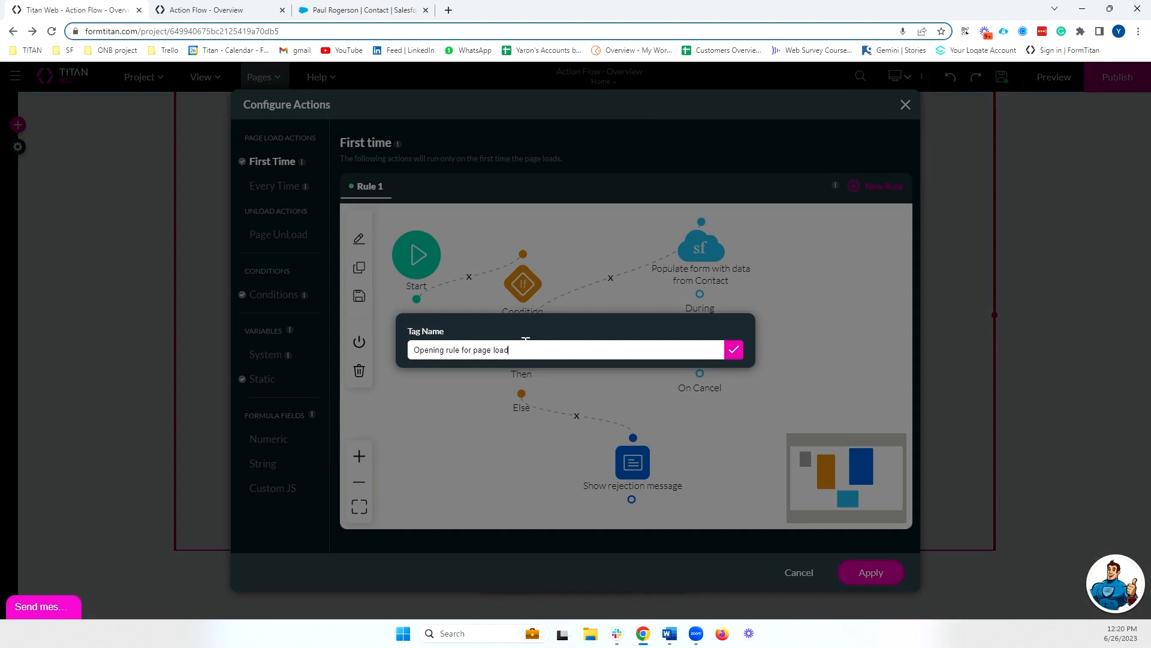
click(734, 350)
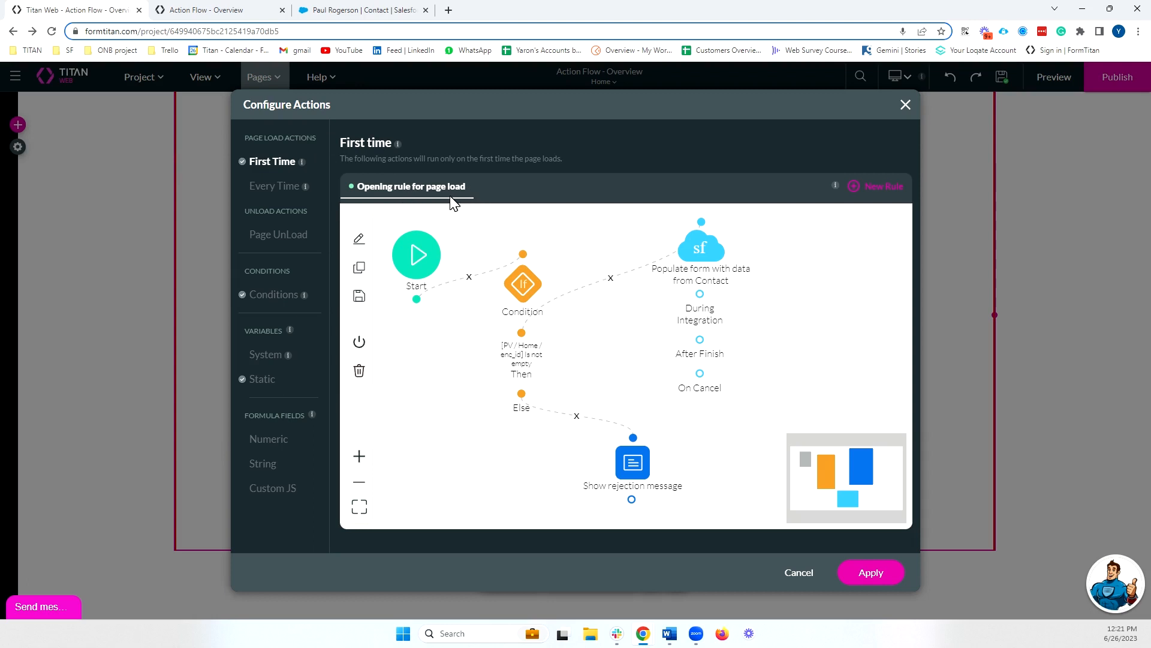
- Add three new empty rules to the First Time actions
click(885, 191)
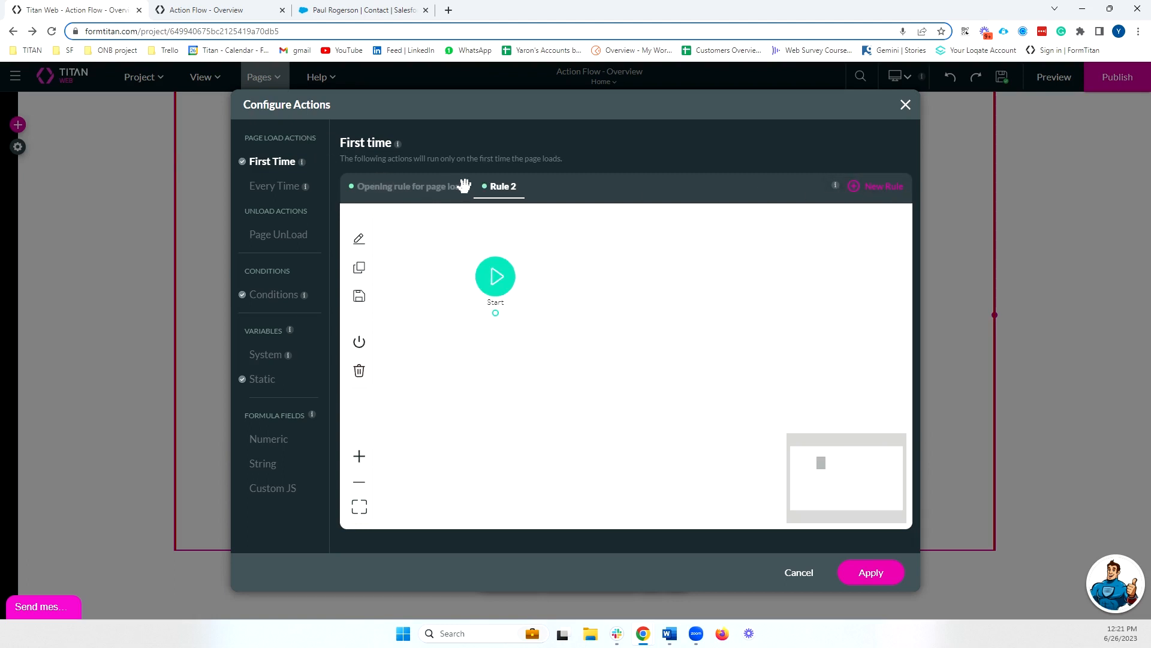
click(887, 191)
click(889, 195)
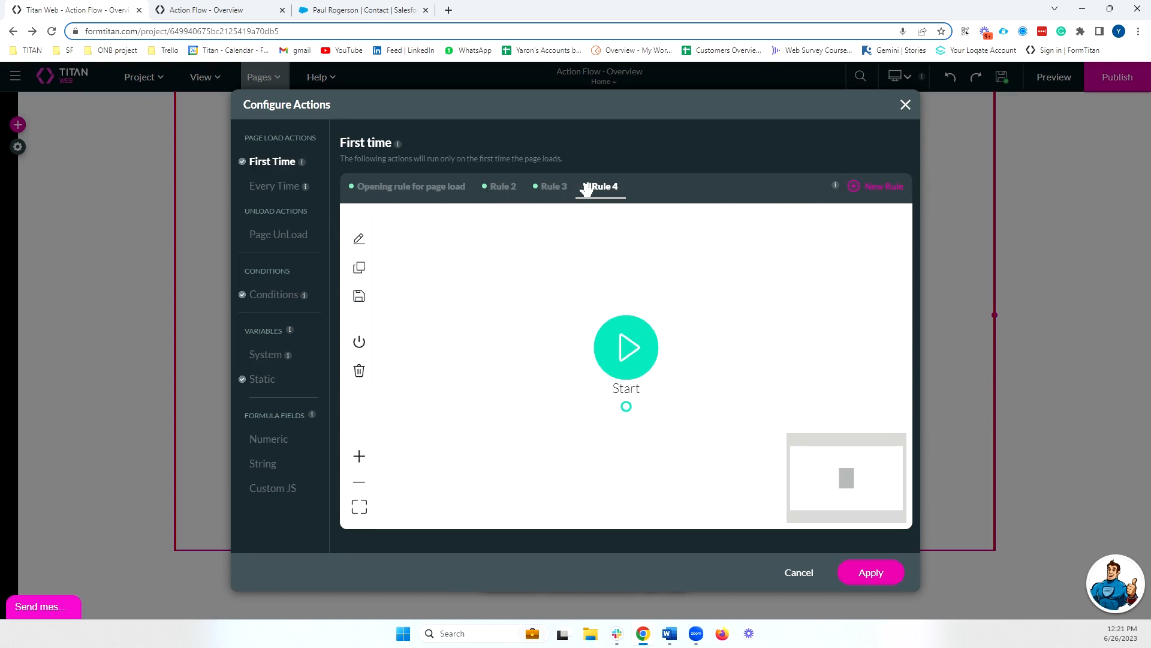
- In the "Opening rule for page load" rule, shorten the Salesforce node's tag to "Populate form" and save the node
click(387, 188)
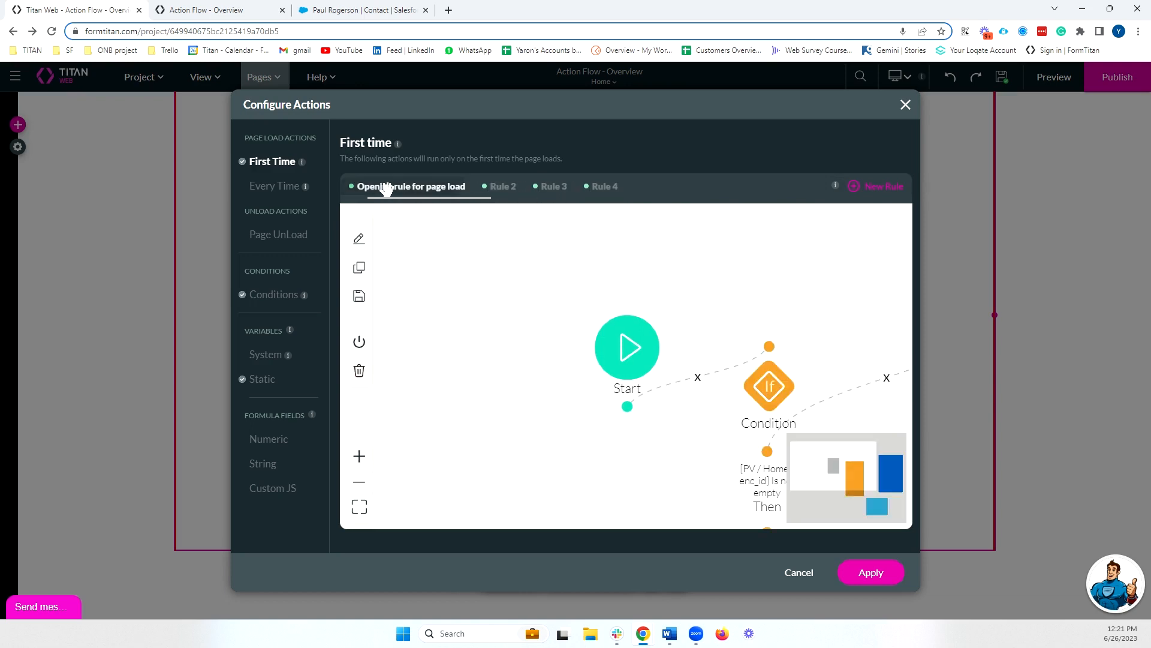
drag(487, 271, 479, 274)
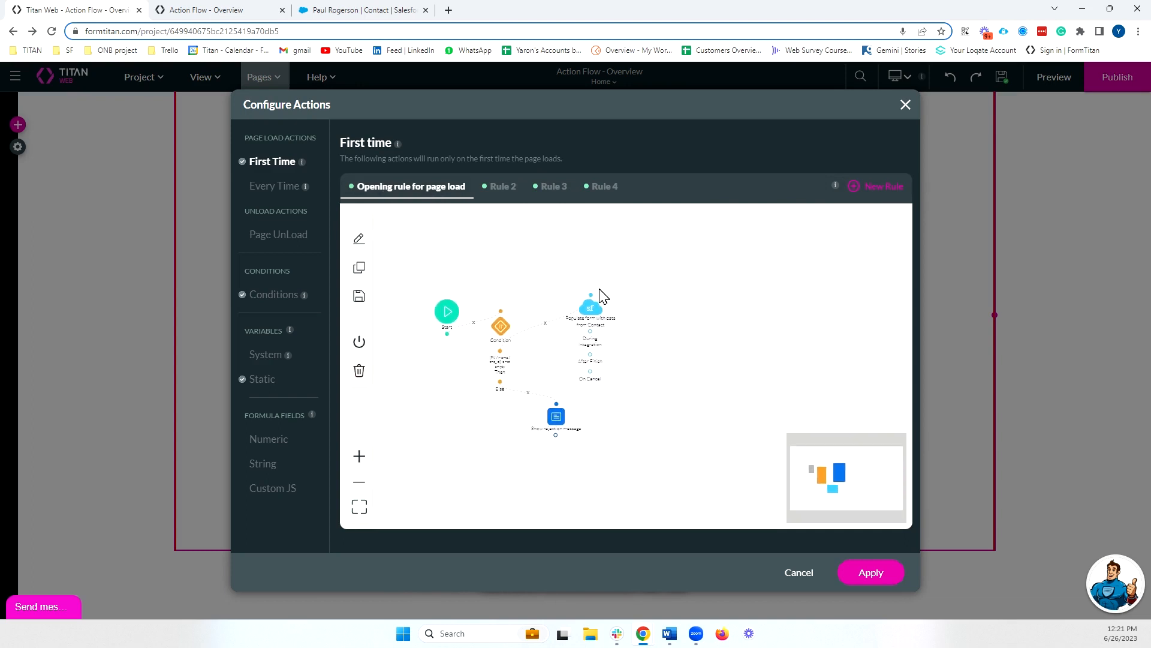
scroll(600, 289, up, 2)
scroll(704, 288, up, 2)
drag(705, 288, 825, 296)
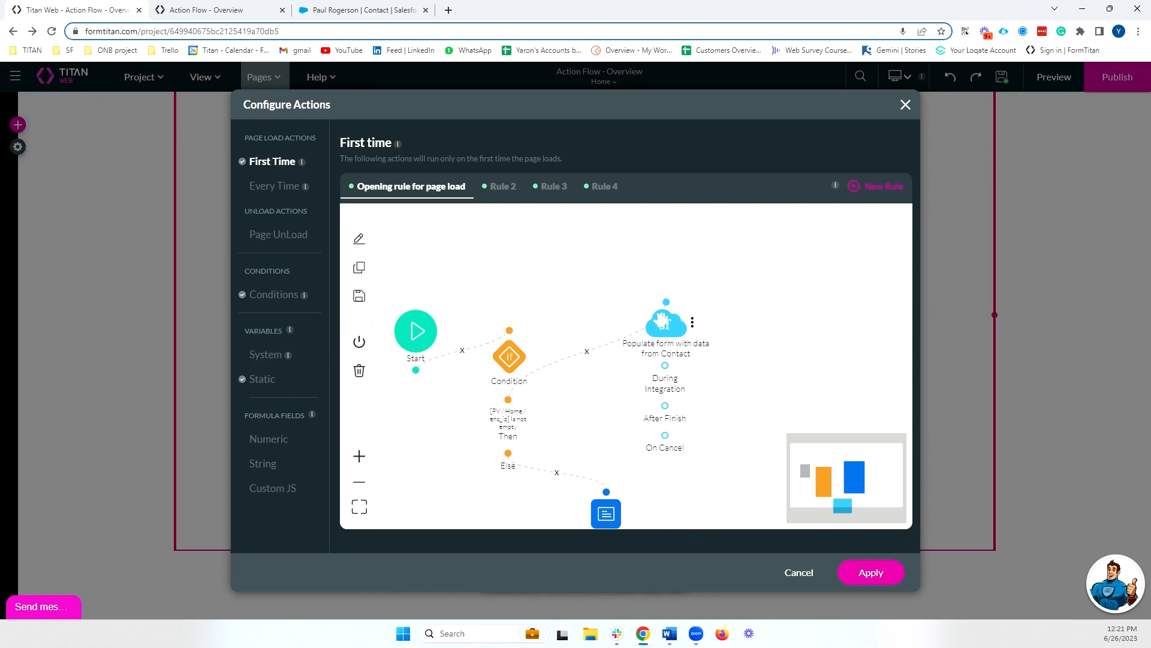
double_click(663, 324)
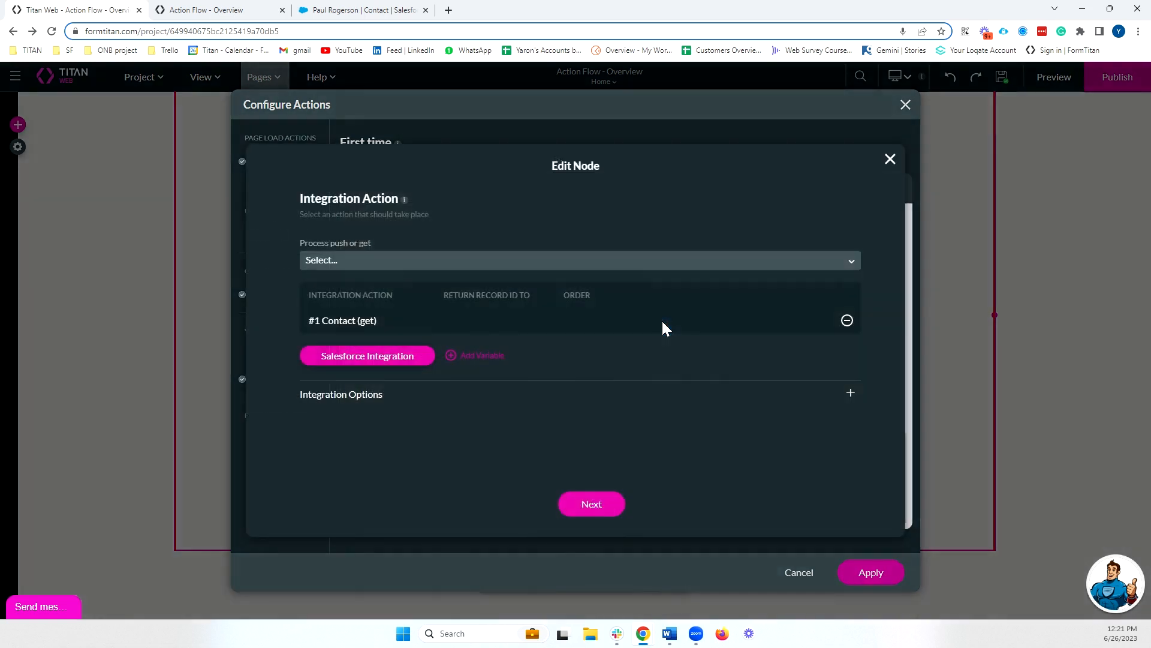
click(595, 502)
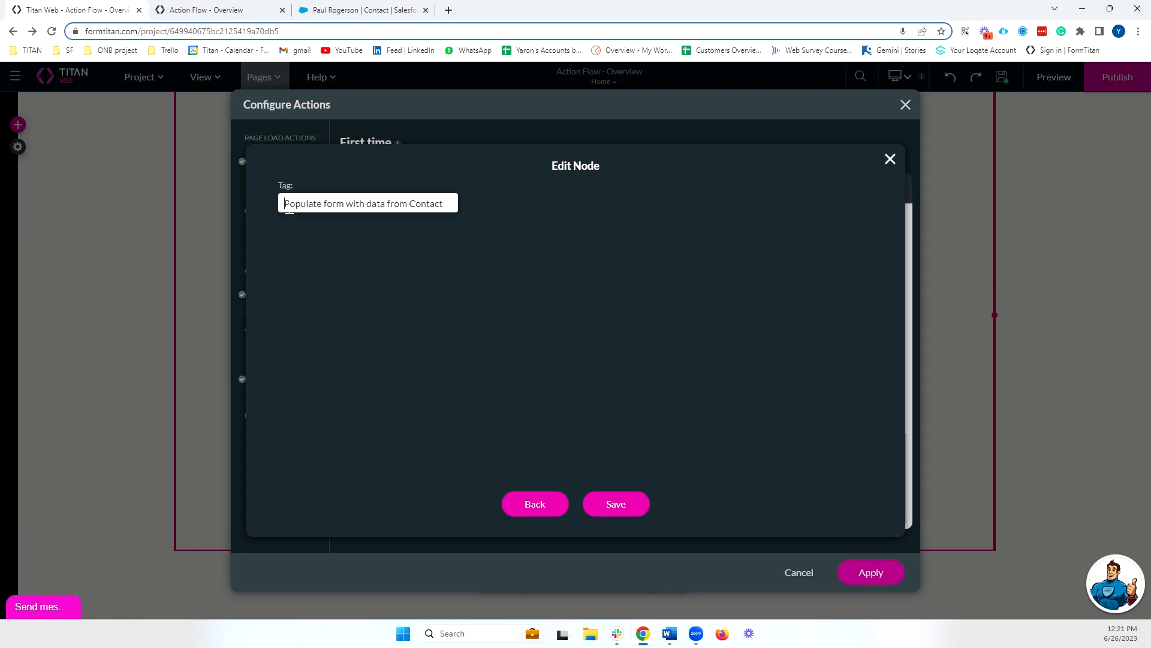
drag(284, 203, 451, 206)
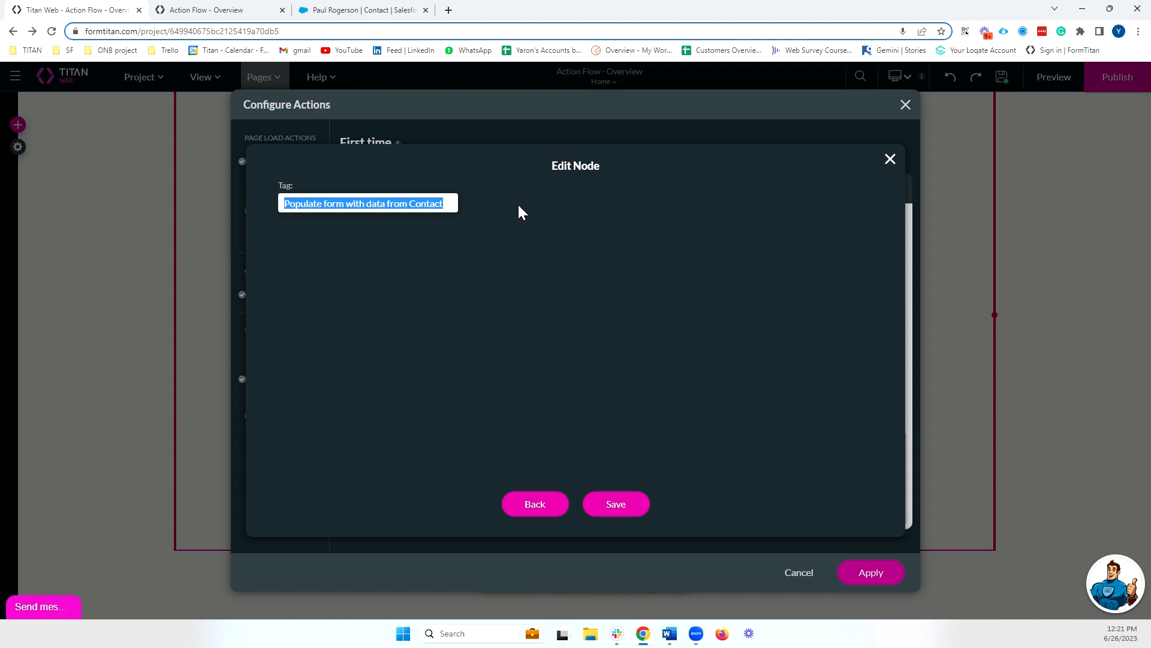
click(509, 232)
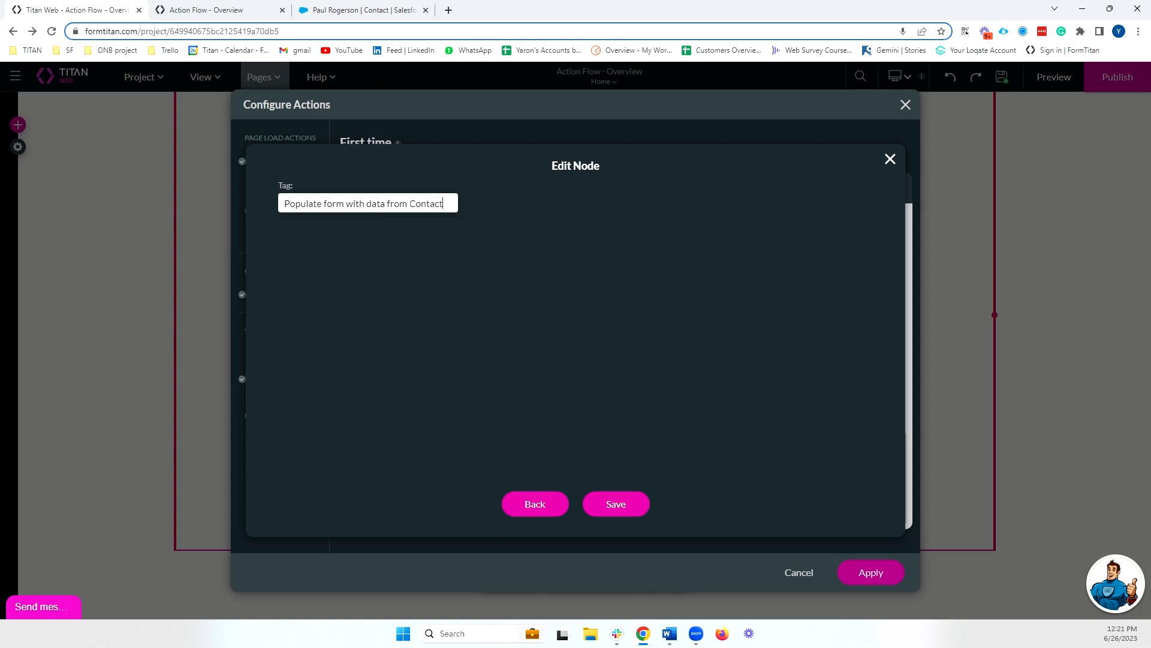
key(BackSpace)
key(BackSpace)
key(BackSpace)
key(BackSpace)
key(BackSpace)
key(BackSpace)
key(BackSpace)
key(BackSpace)
key(BackSpace)
key(BackSpace)
key(BackSpace)
key(BackSpace)
key(BackSpace)
key(BackSpace)
key(BackSpace)
key(BackSpace)
key(BackSpace)
key(BackSpace)
key(BackSpace)
key(BackSpace)
click(623, 499)
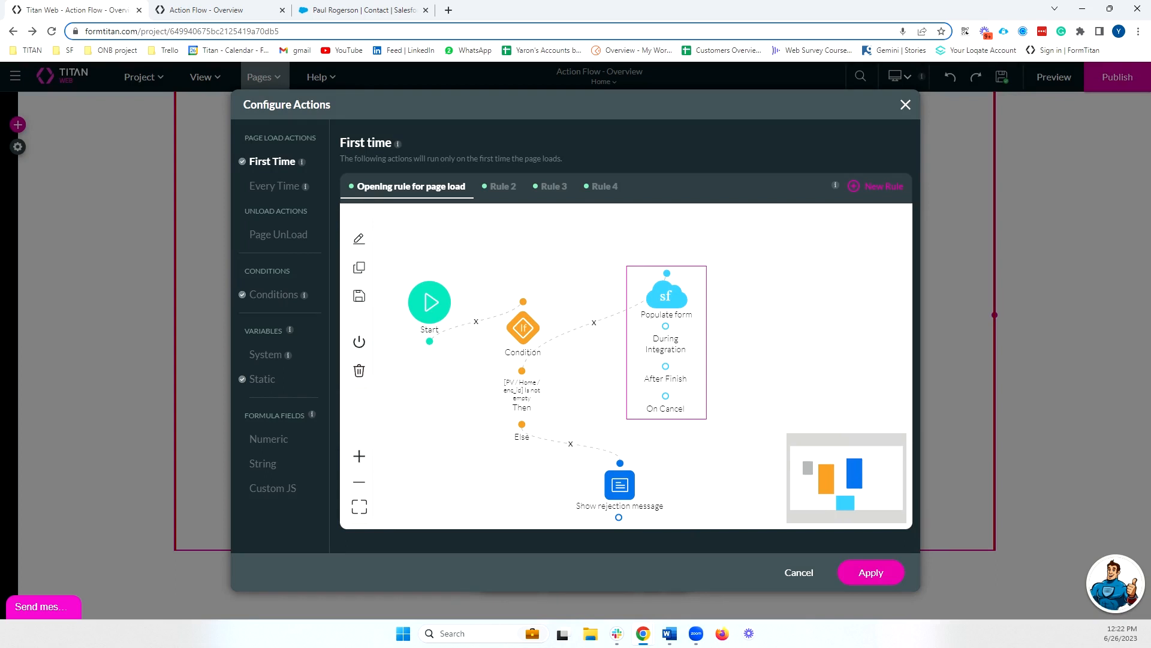
- Duplicate the "Opening rule for page load" rule
click(360, 267)
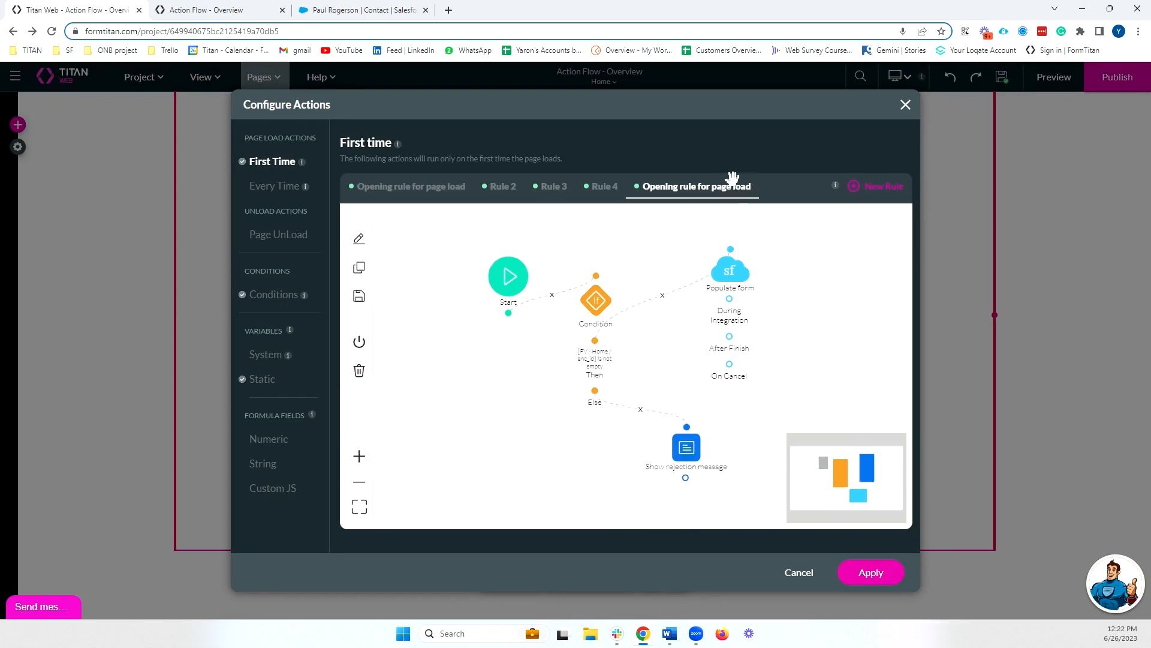
- Delete the duplicated "Opening rule for page load" rule from the First Time actions
click(359, 372)
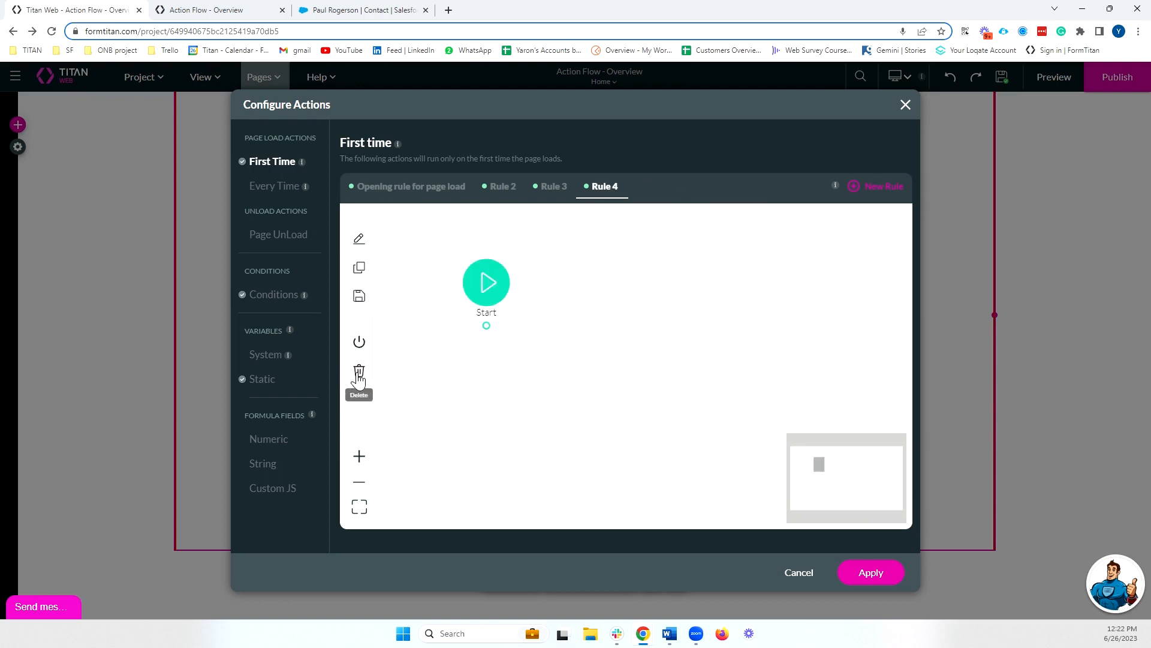
- Turn the original "Opening rule for page load" rule off and back on
click(412, 185)
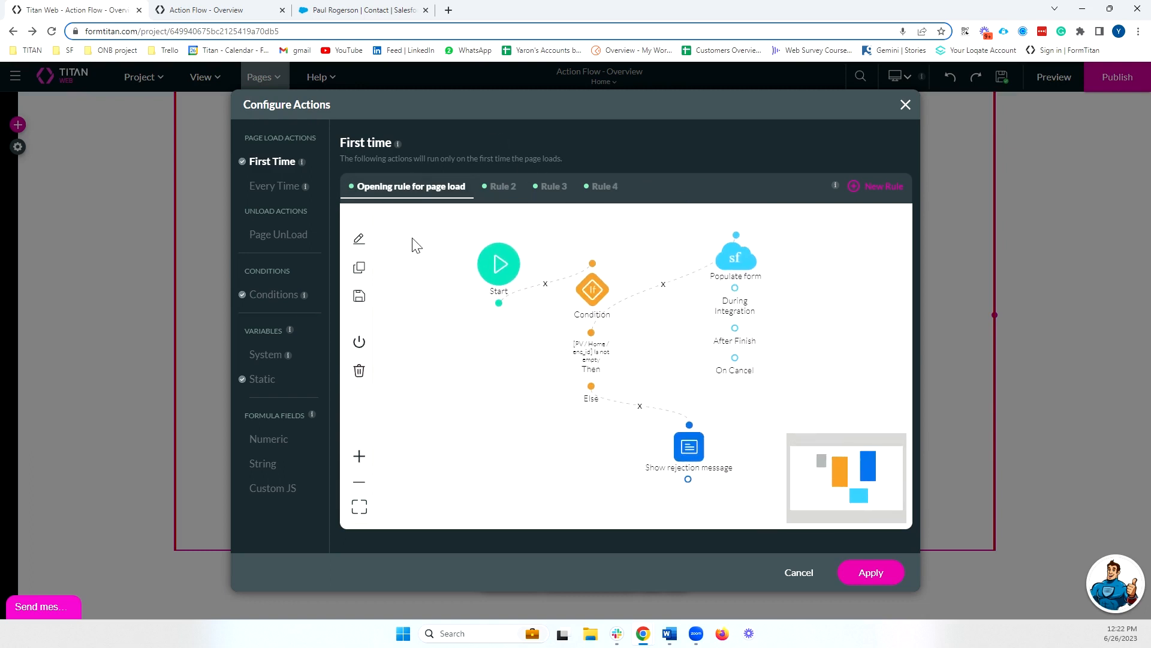
click(361, 344)
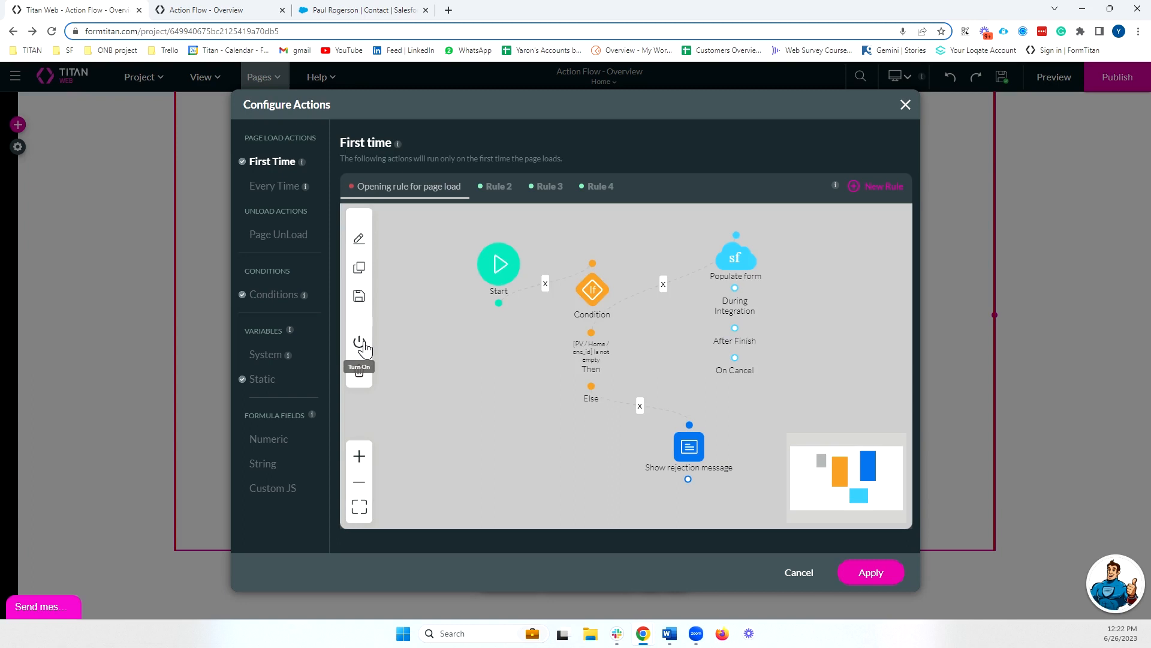
click(360, 343)
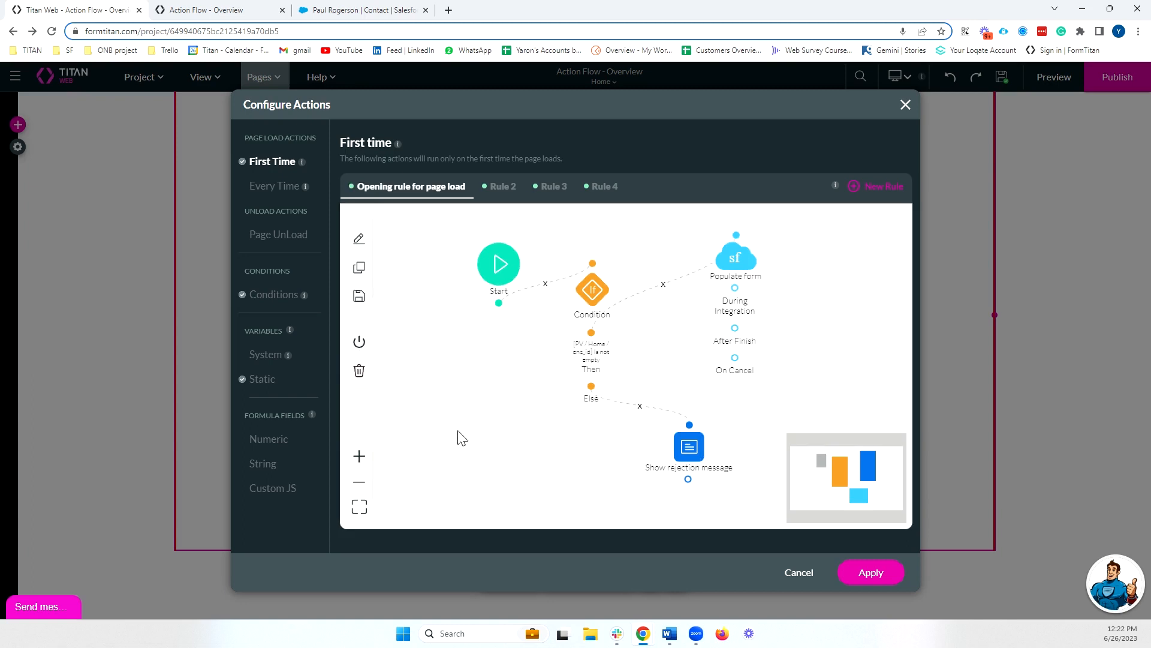
scroll(483, 418, down, 2)
scroll(484, 420, up, 3)
scroll(489, 422, down, 1)
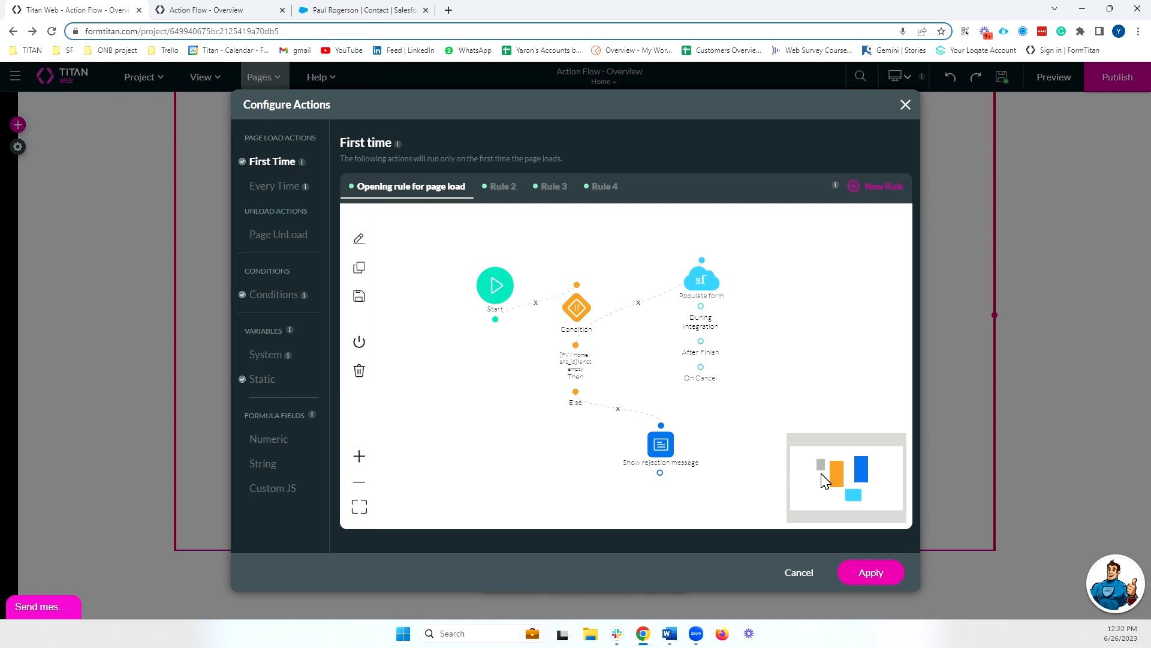
click(363, 303)
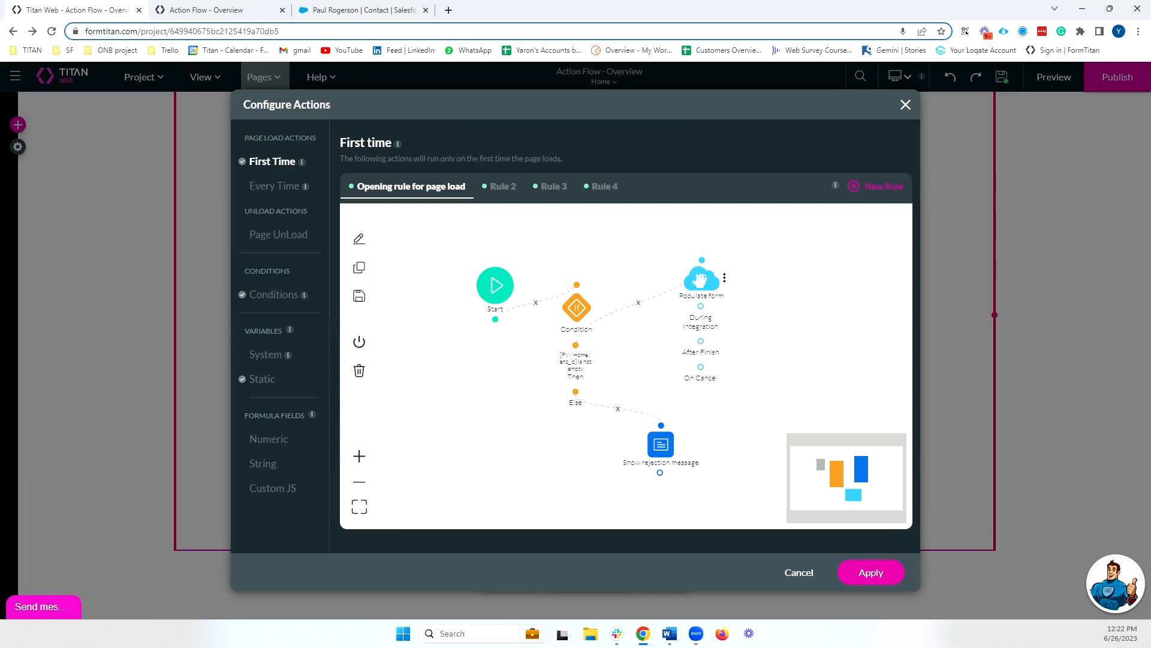
- Add a Finish Flow node to the After Finish output of "Populate form" and connect "Show rejection message" to it
drag(713, 318, 684, 313)
click(682, 336)
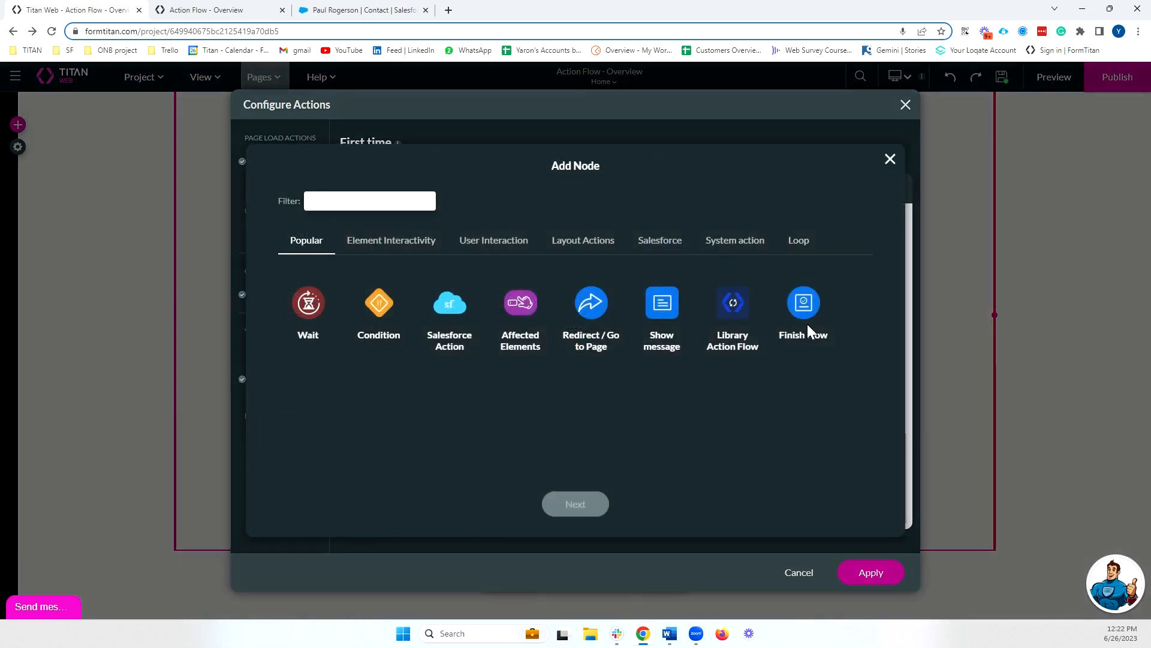
click(806, 321)
click(594, 505)
click(640, 503)
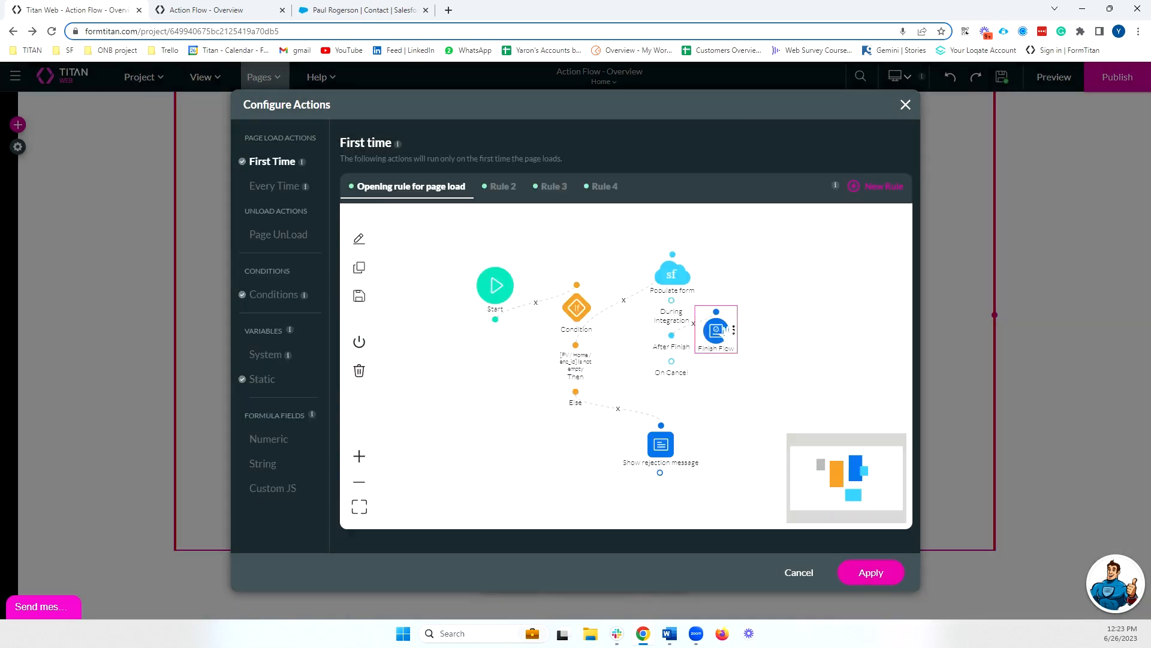
drag(723, 330, 819, 338)
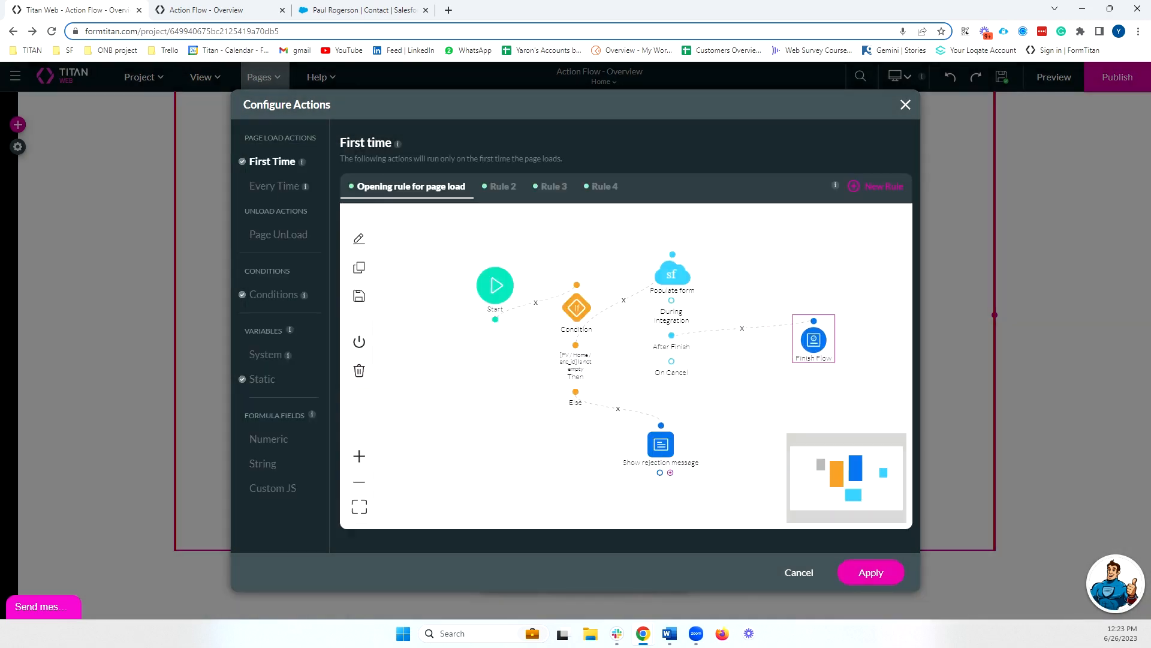
drag(669, 472, 783, 344)
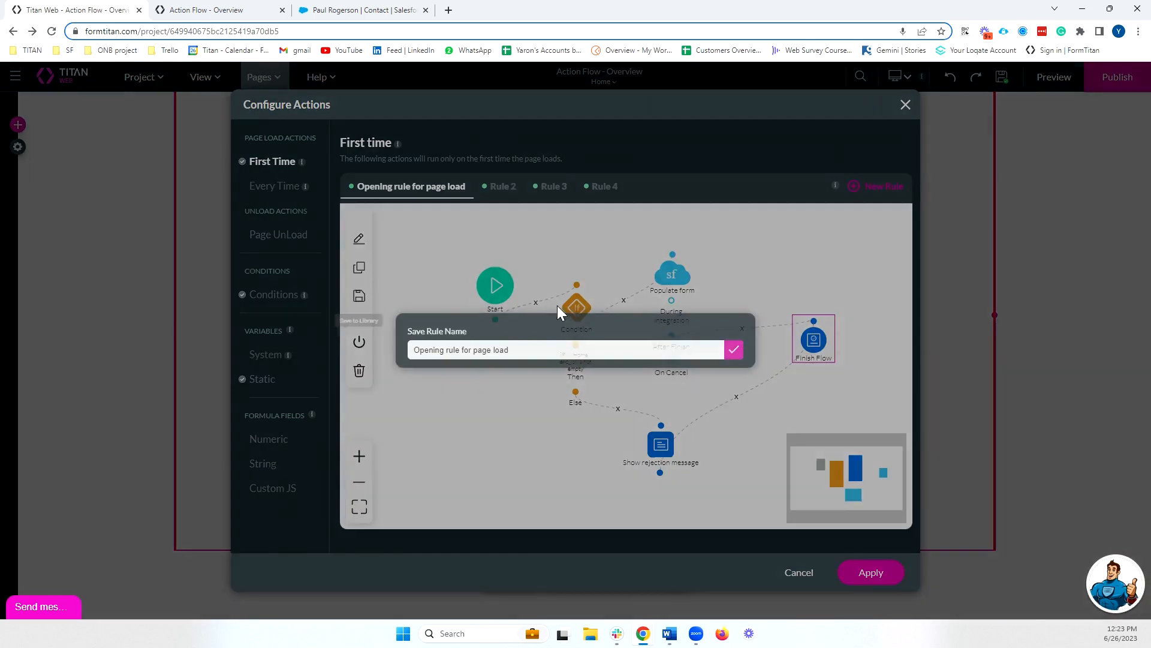
- Save the rule to the action flow library under the name "Opening rule"
click(359, 295)
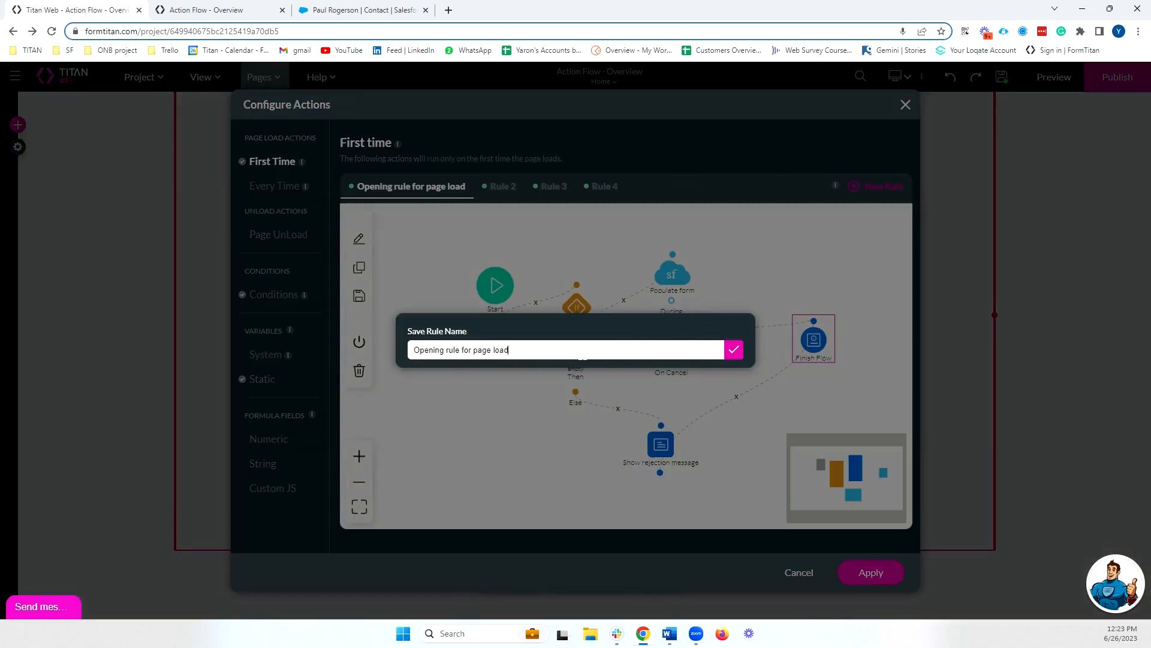
drag(506, 347, 338, 363)
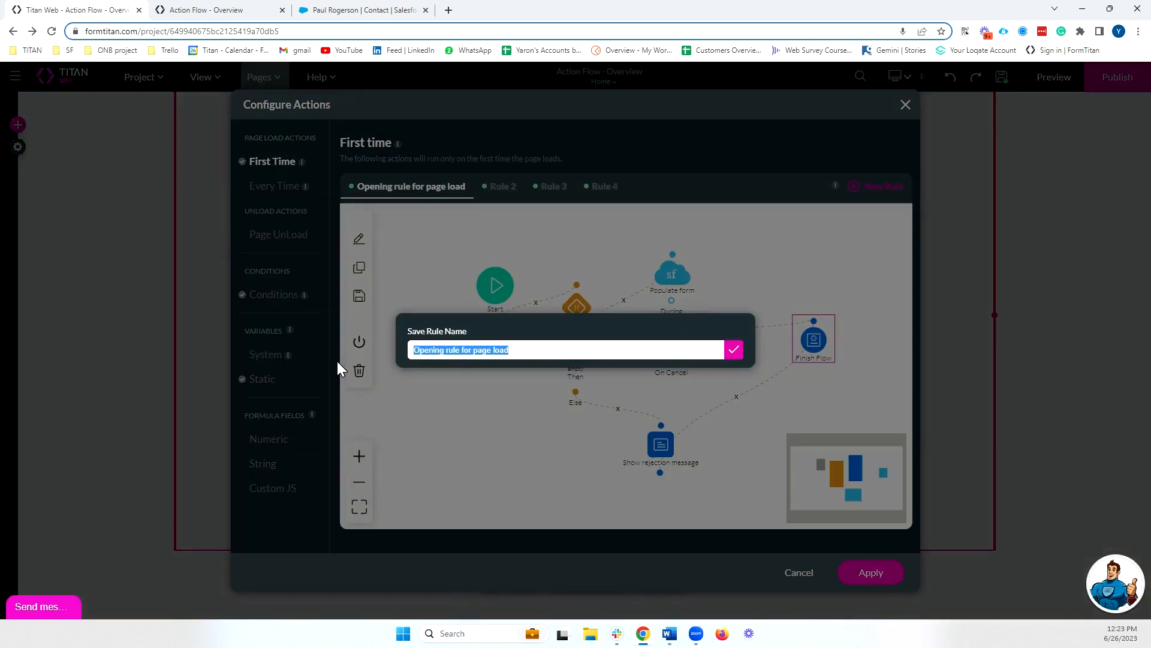
click(458, 350)
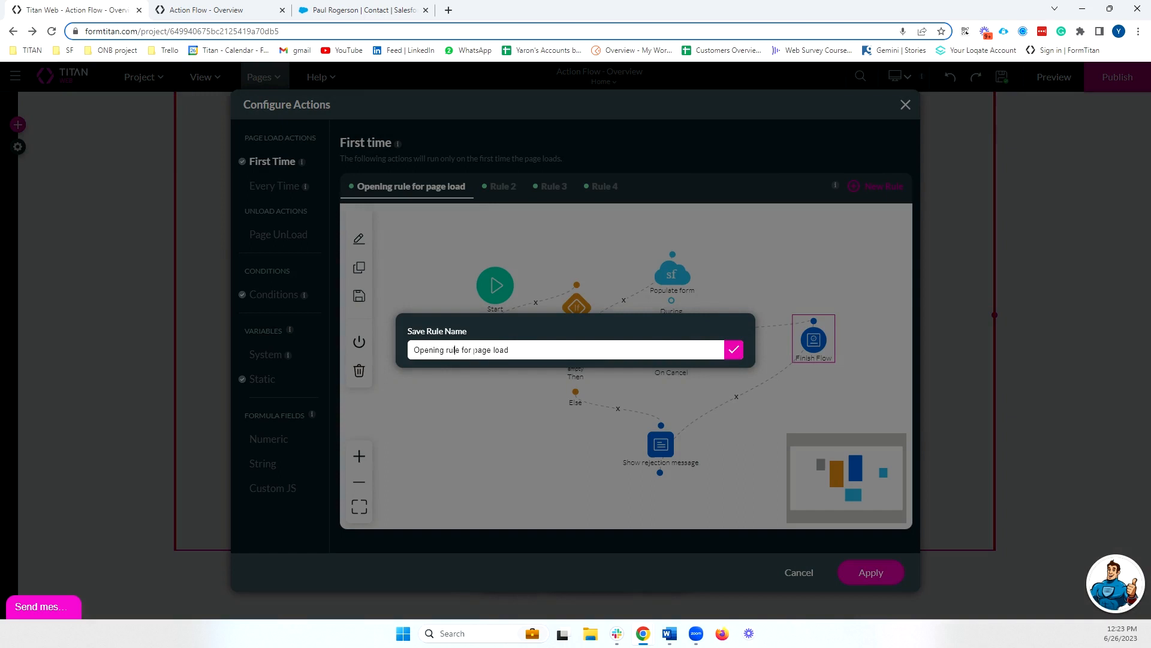
drag(461, 349, 509, 350)
key(BackSpace)
click(734, 349)
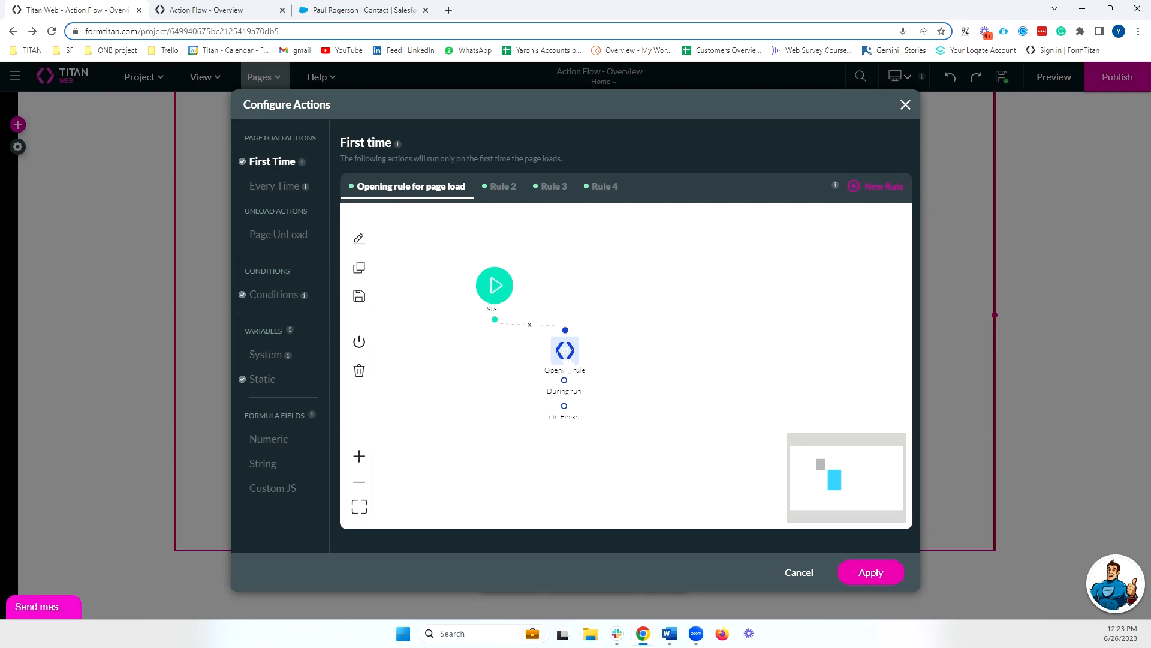
- Inspect the flow stored in the "Opening rule" library node, close it unchanged, and apply the page action configuration
double_click(566, 354)
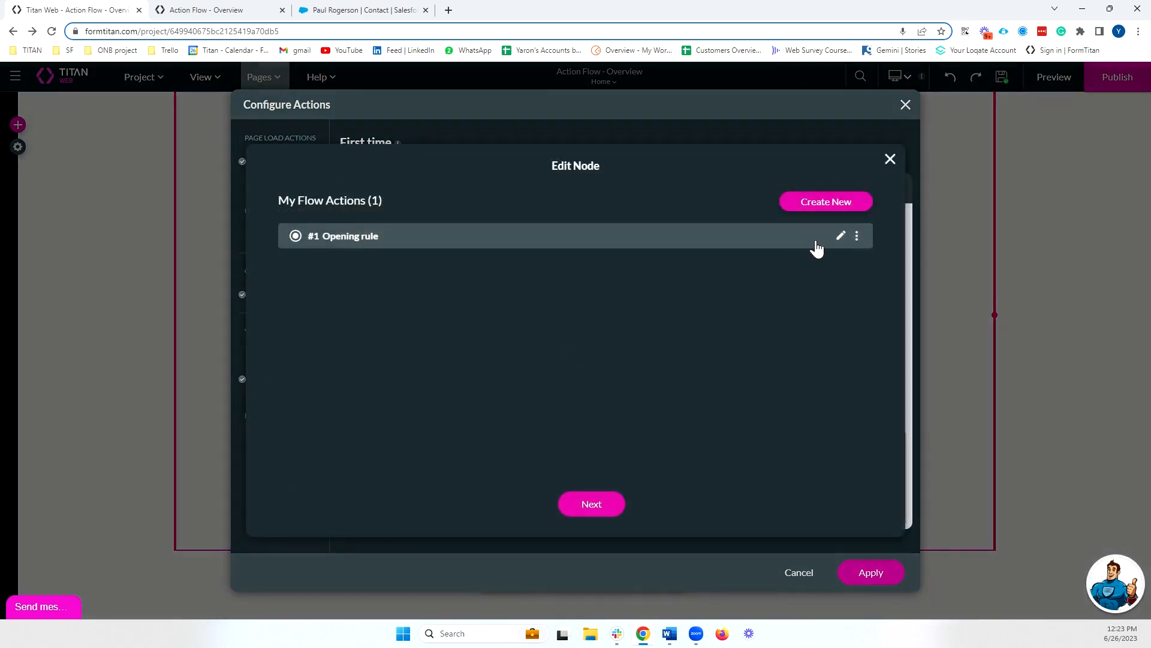
click(842, 236)
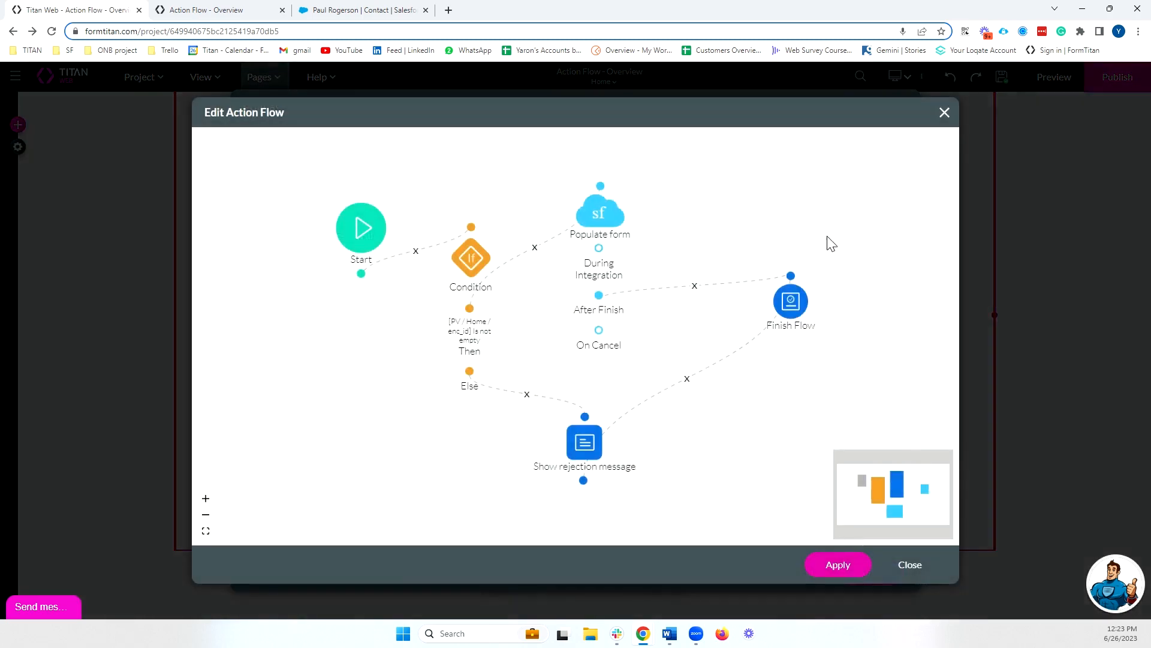
click(941, 112)
click(890, 160)
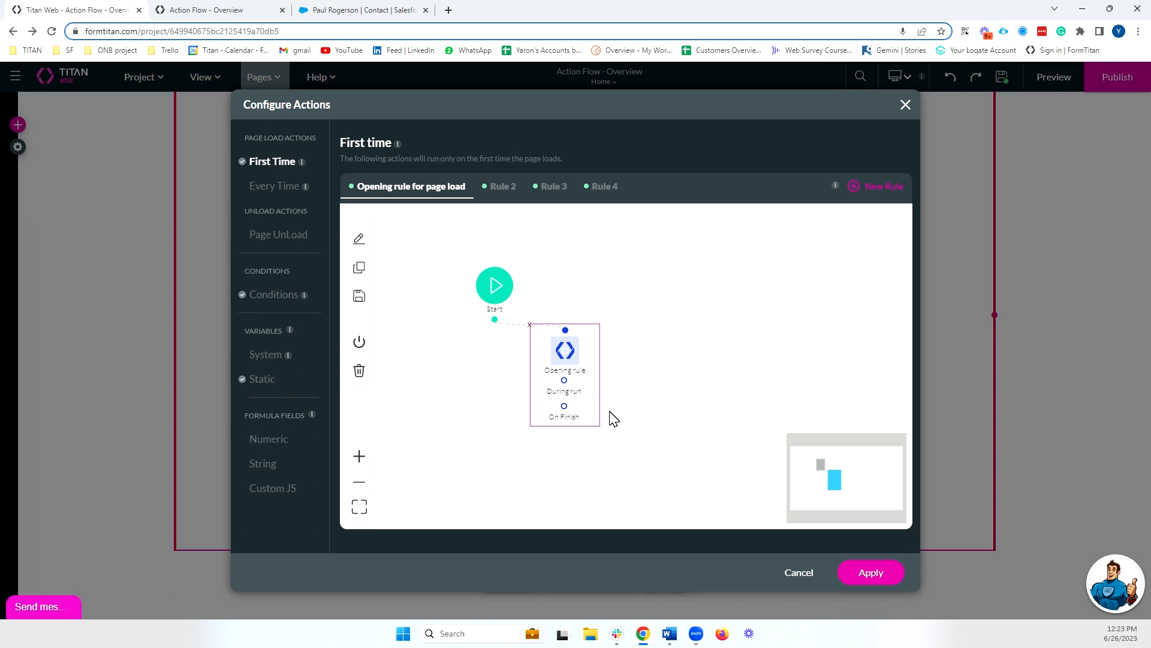
click(861, 577)
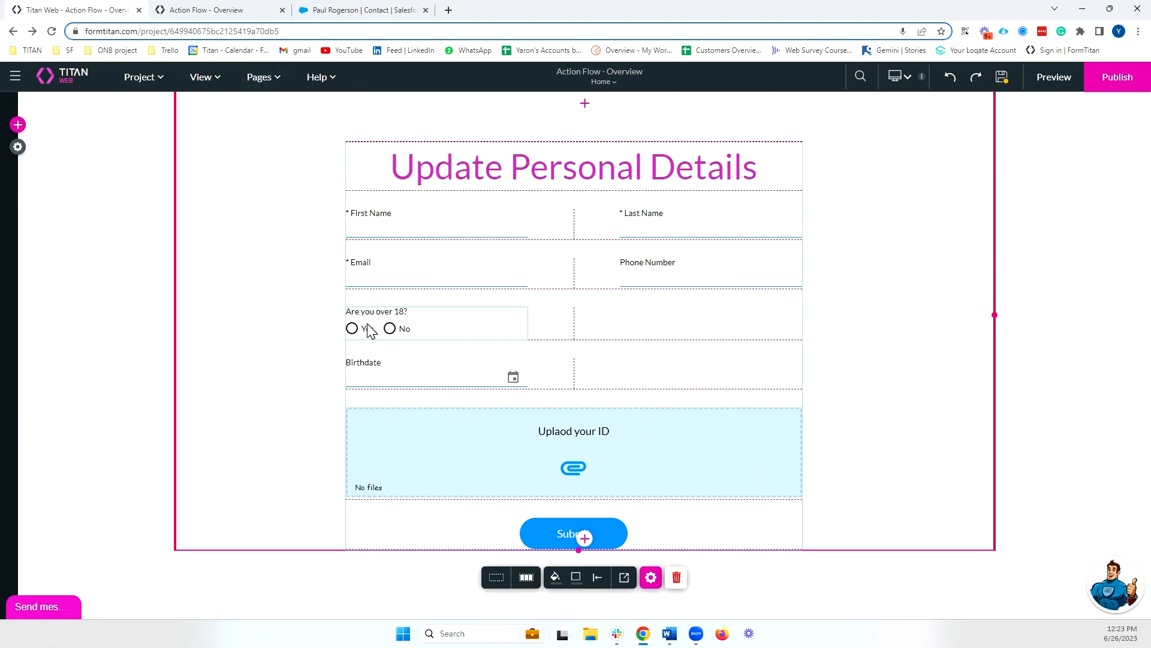
- Examine the show/hide birthday condition flow of the "Are you over 18?" radio field and close it
click(491, 331)
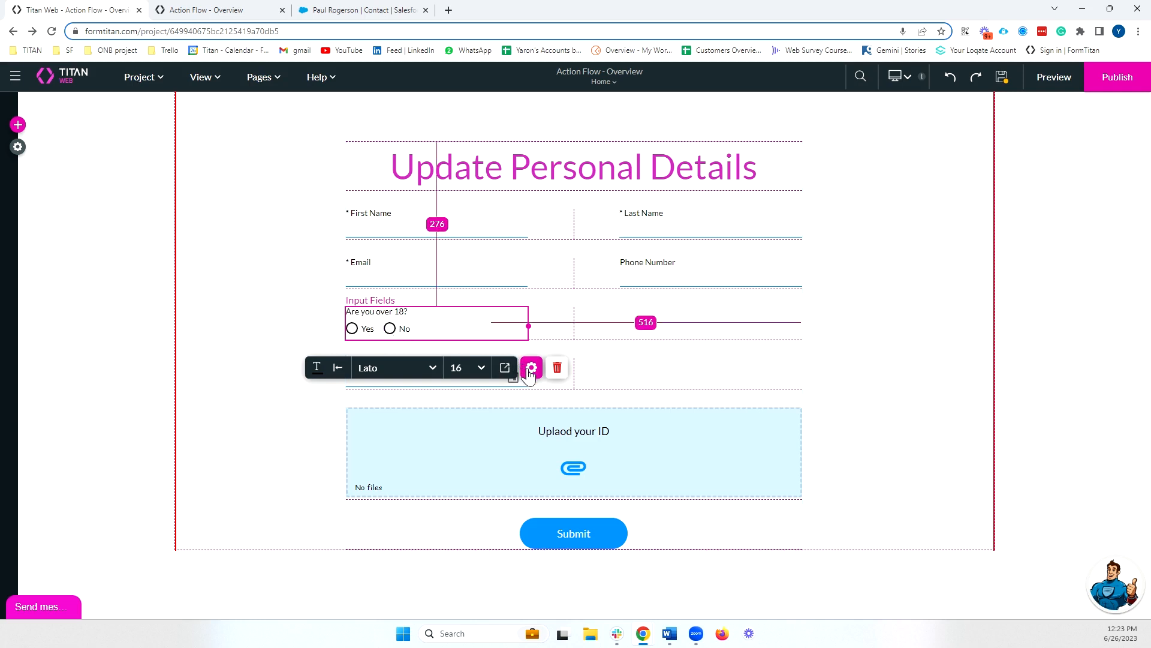
click(639, 387)
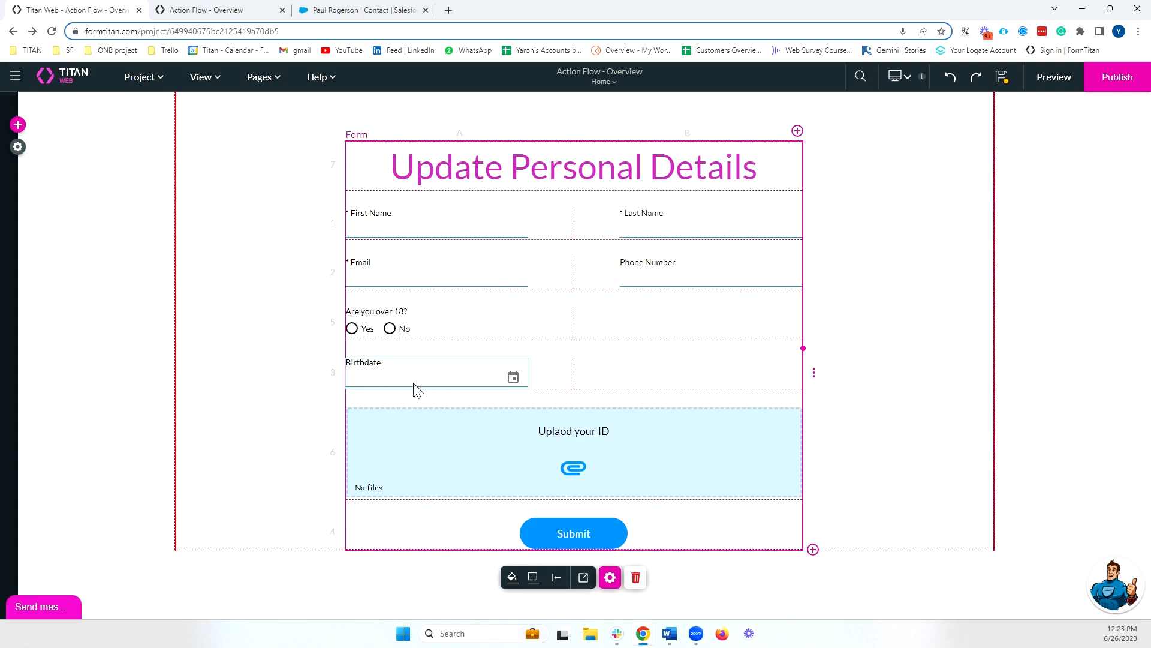
click(399, 329)
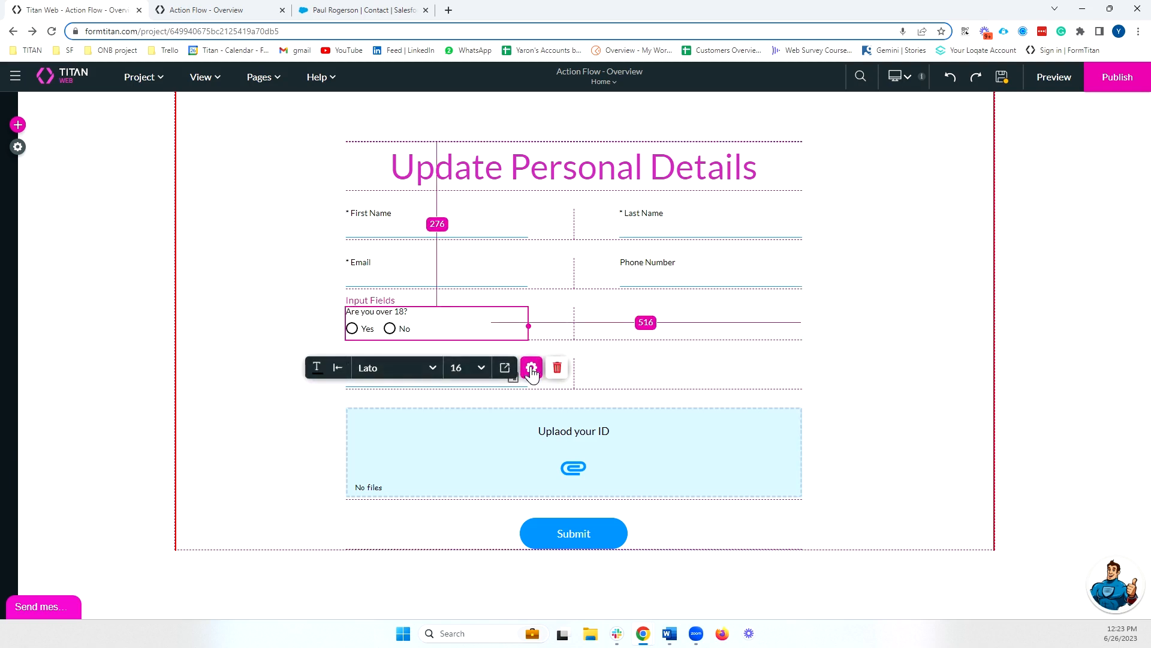
click(532, 367)
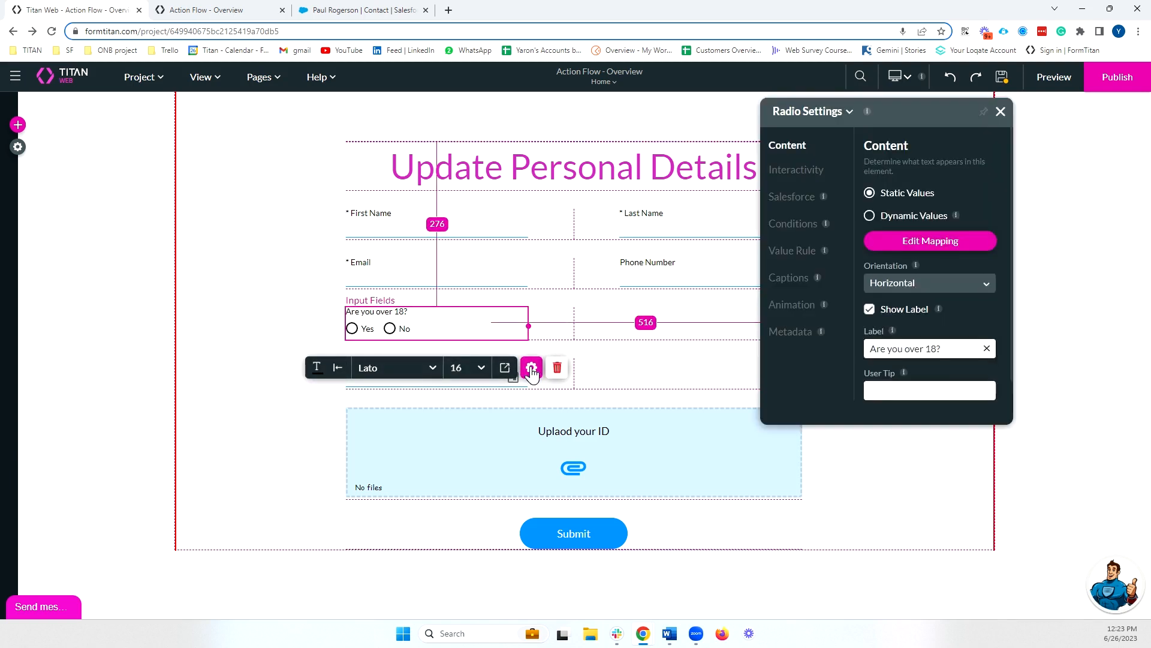
click(793, 225)
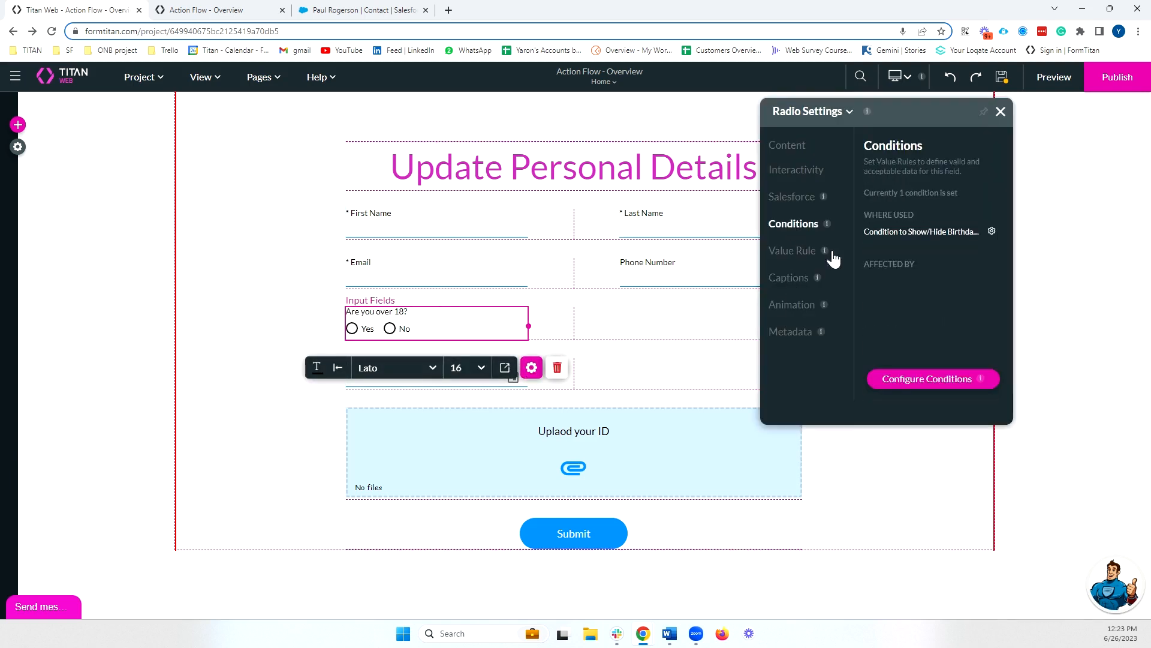
click(923, 380)
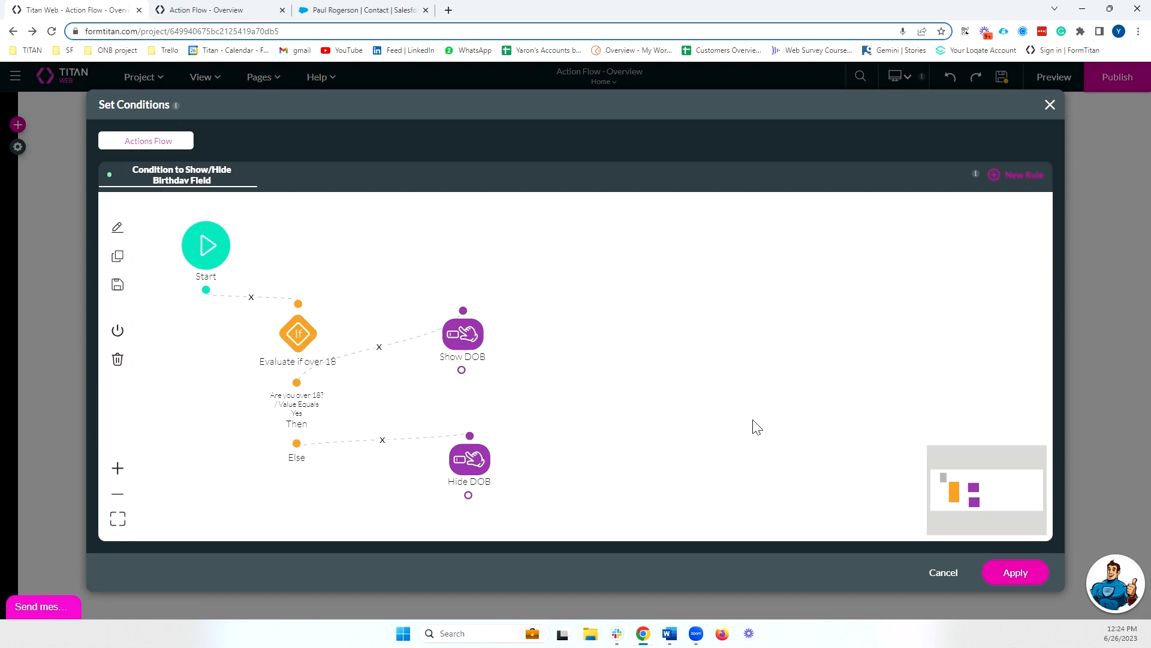
click(1014, 579)
click(1010, 585)
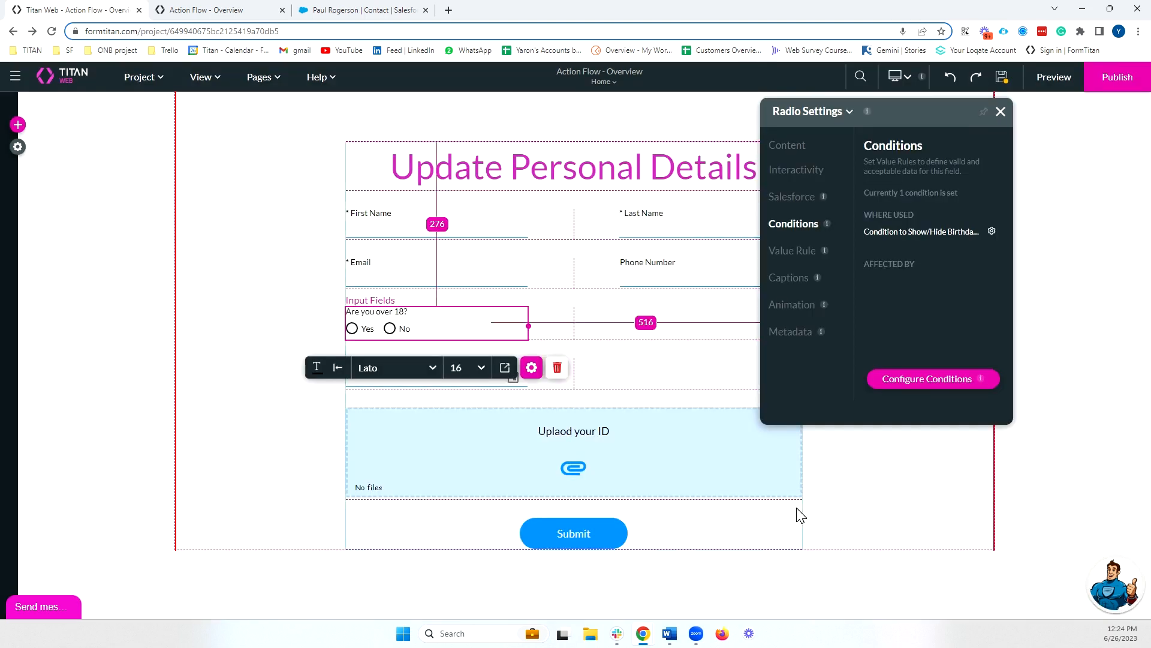
- Check the Submit button's content settings and the on-click action configuration of the "Update Personal Details" title
click(660, 542)
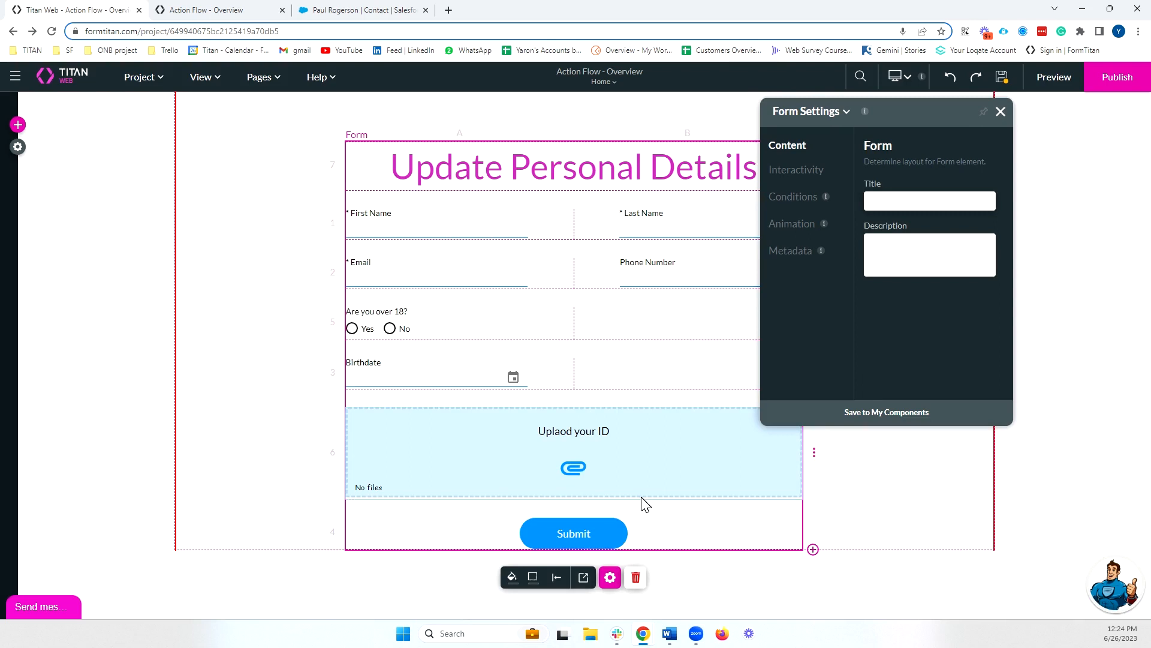
click(614, 542)
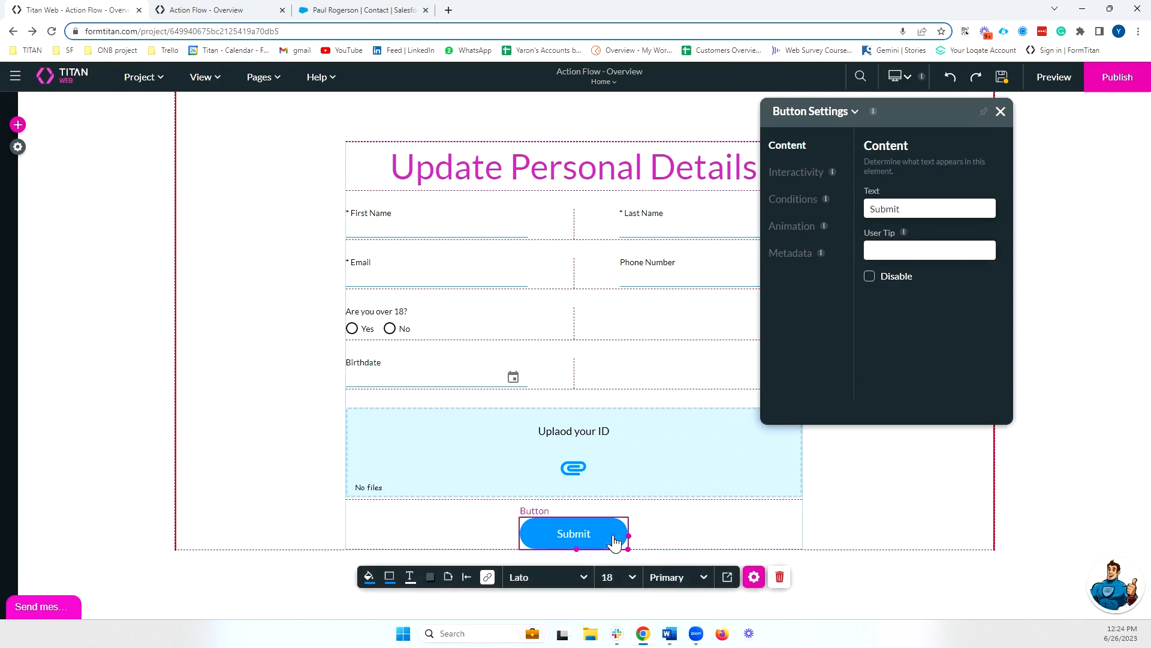
click(514, 185)
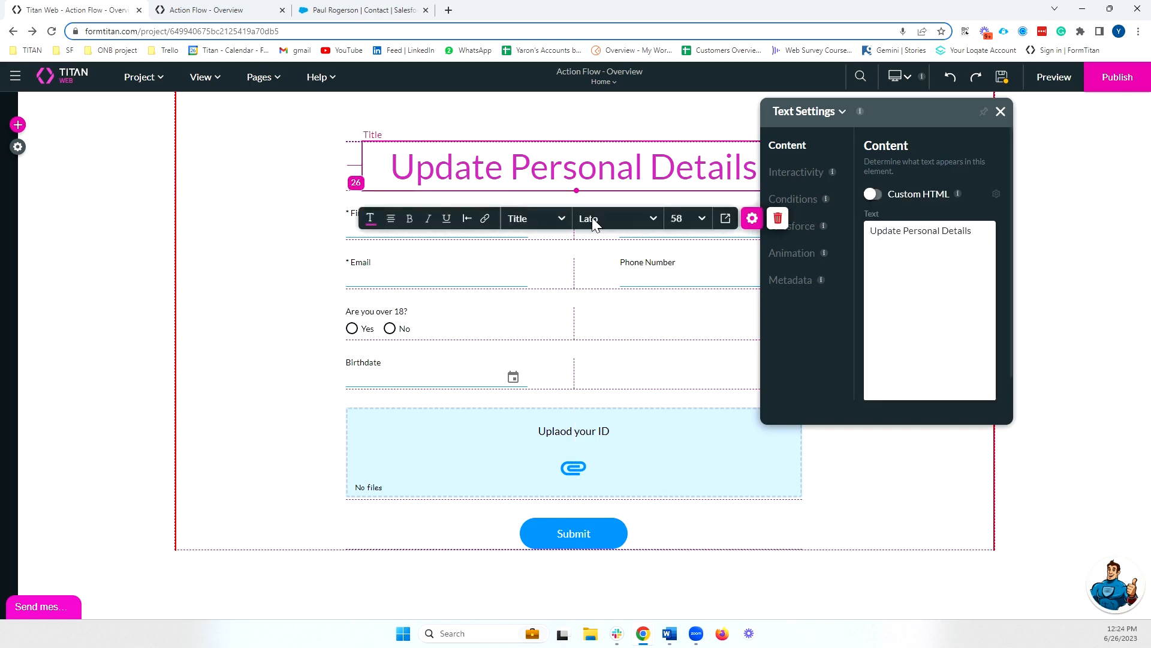
click(795, 173)
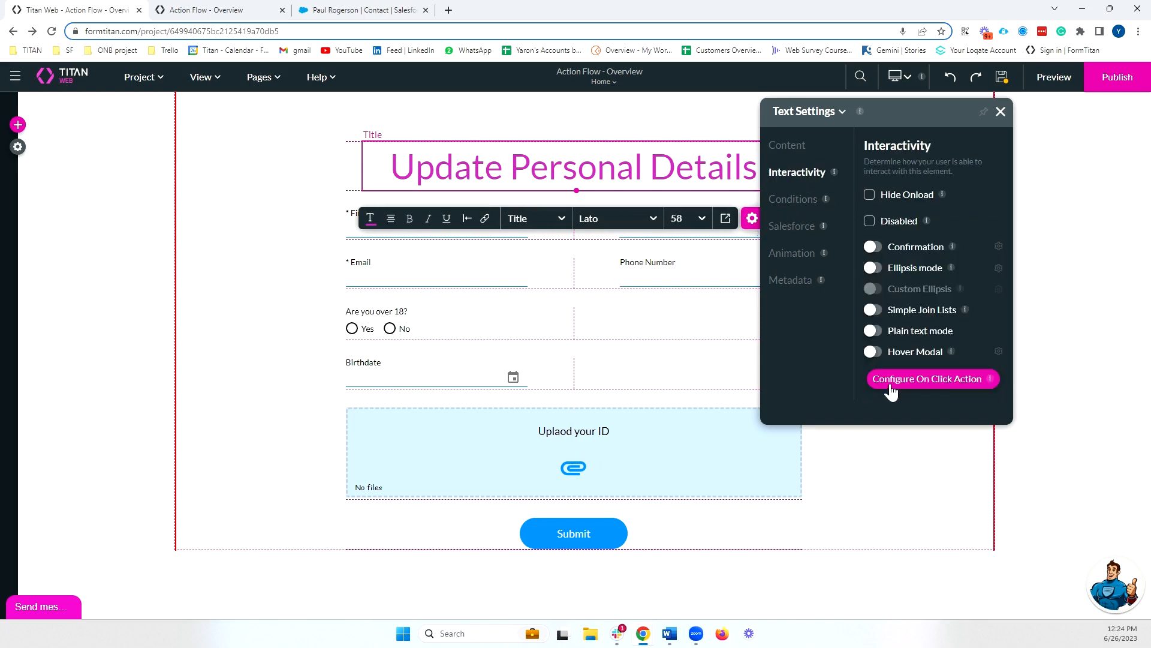
click(932, 379)
click(1049, 108)
click(1001, 112)
- Examine the Submit button's "Create Contact and File" on-click action flow and leave it without changes
click(585, 539)
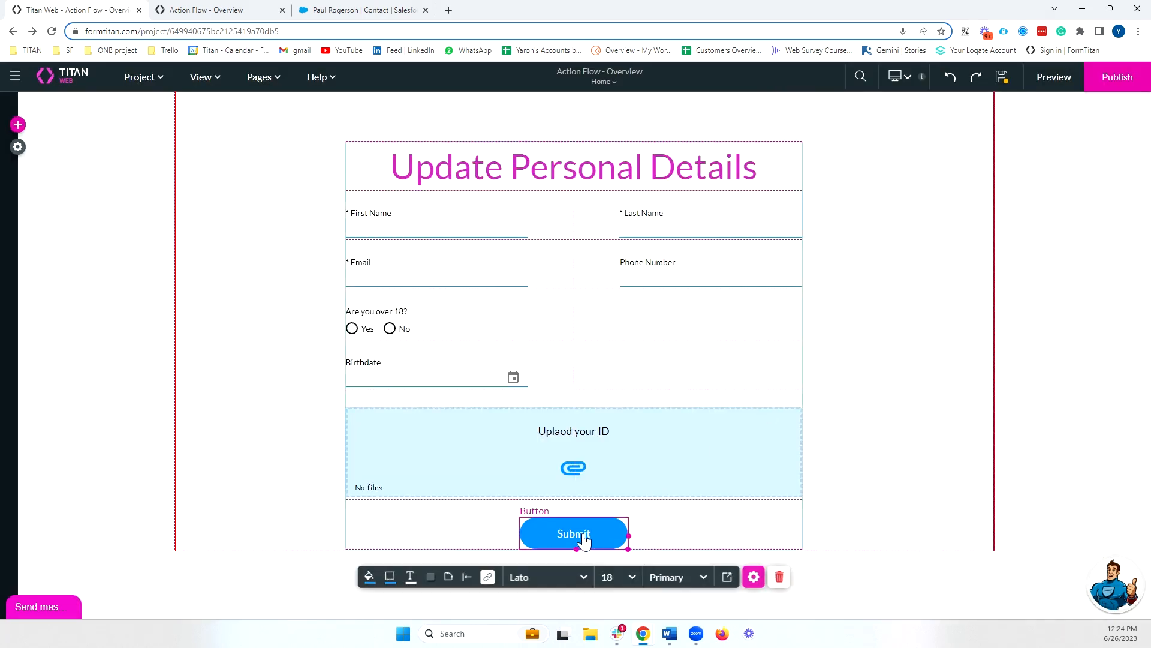
click(488, 576)
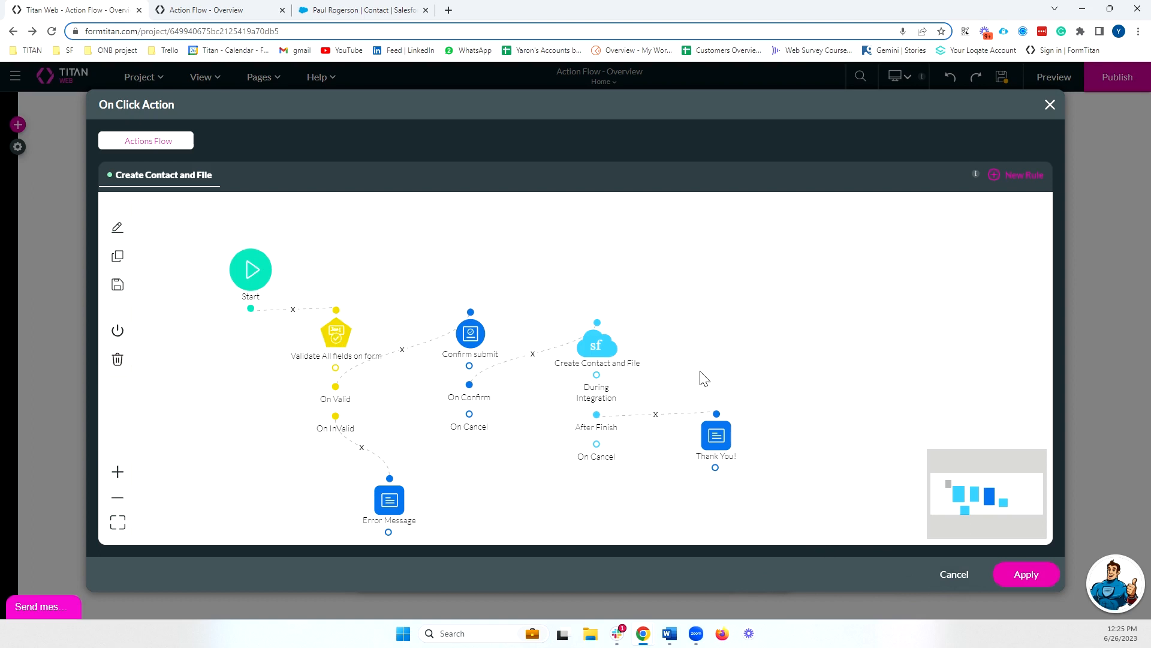
click(953, 574)
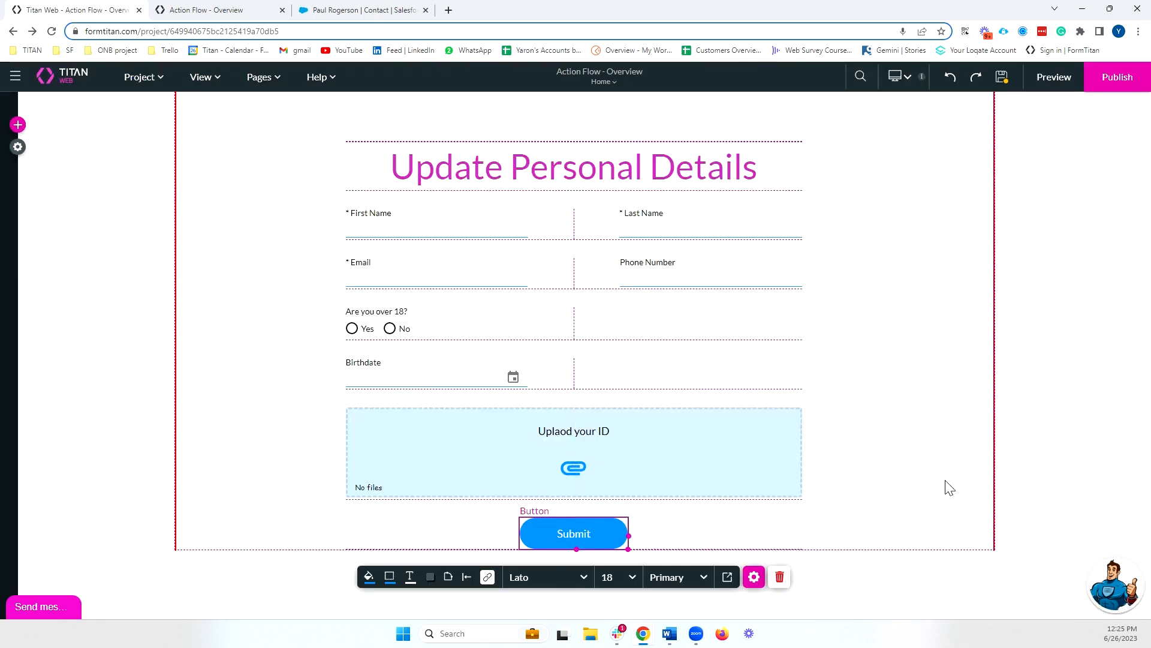
- View the saved flows in the project's Action Flow Library and close it
click(18, 148)
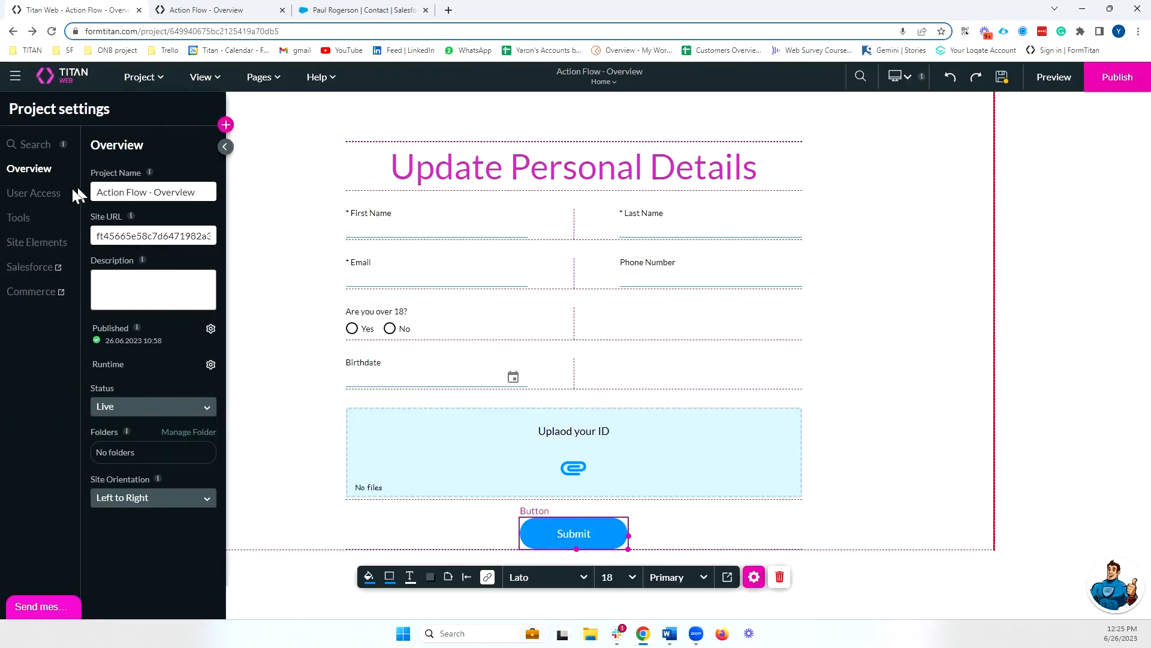
click(37, 213)
scroll(203, 300, down, 3)
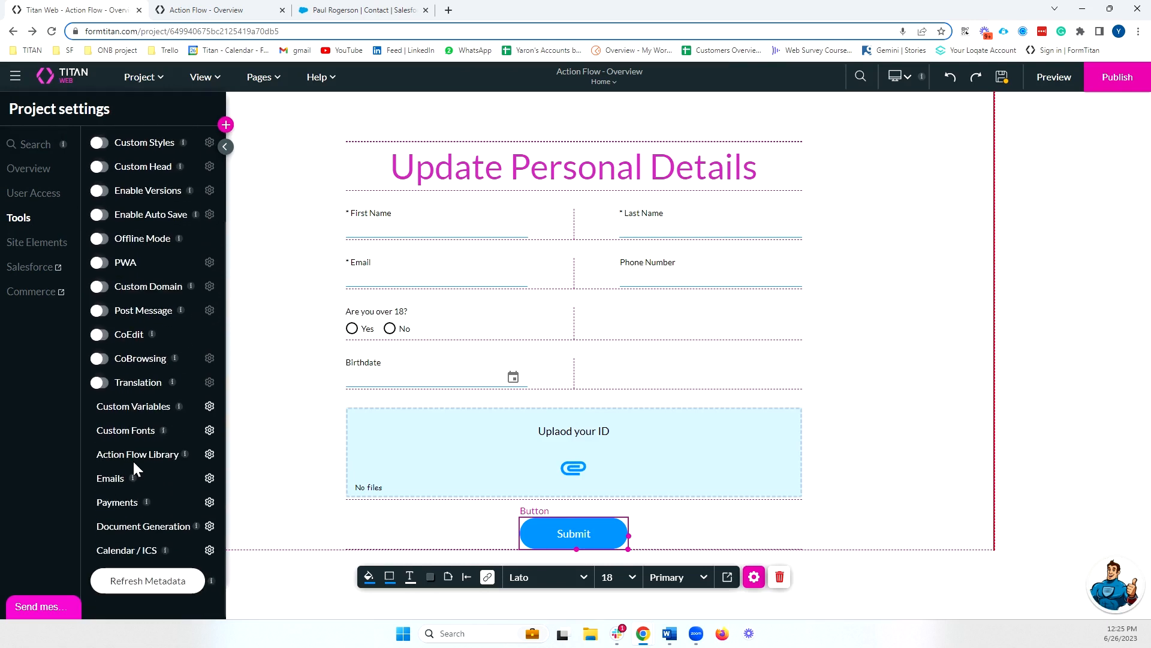
click(210, 456)
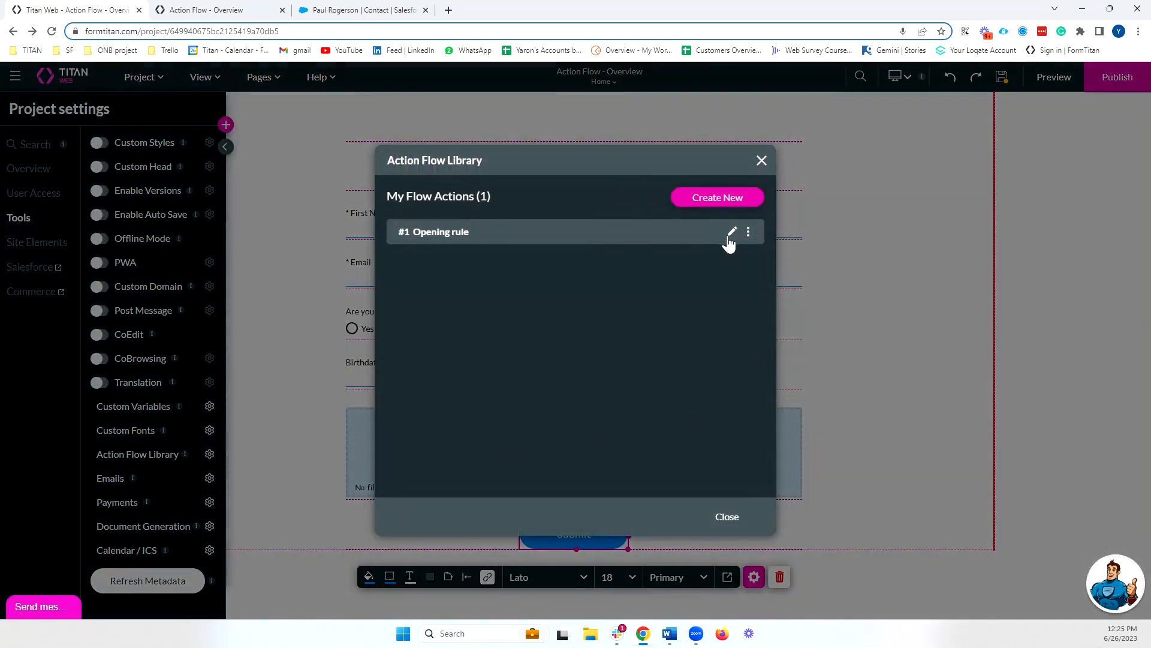
click(761, 161)
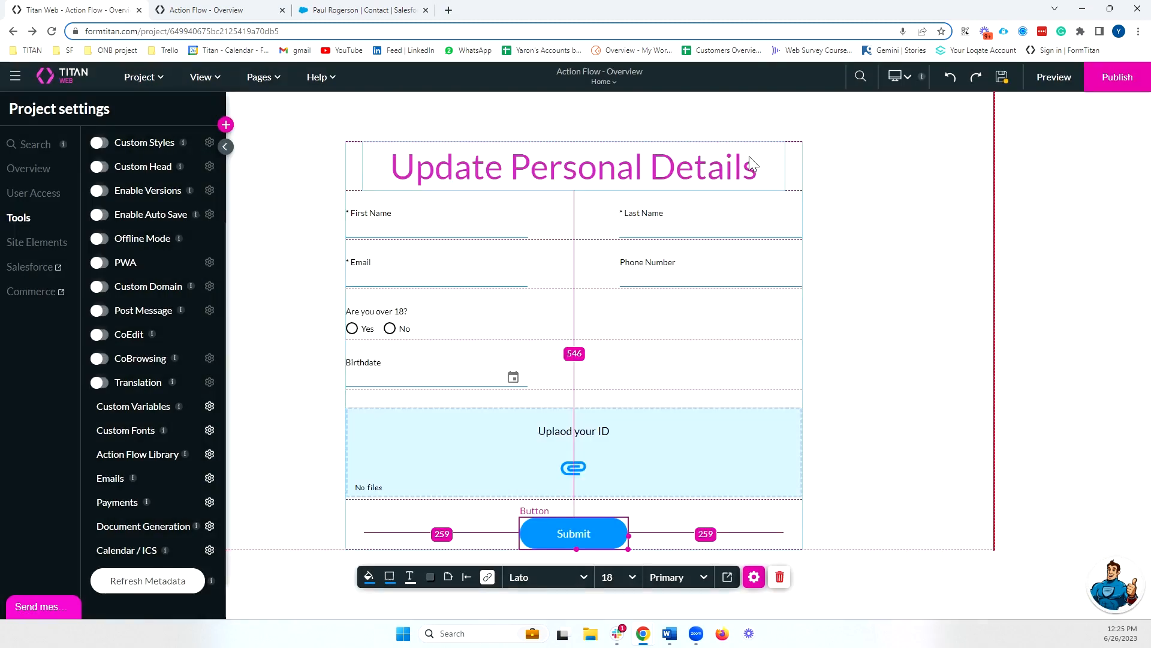
- View the Conditions flow in the project's Custom Variables, and close it together with the project settings
click(209, 408)
click(271, 170)
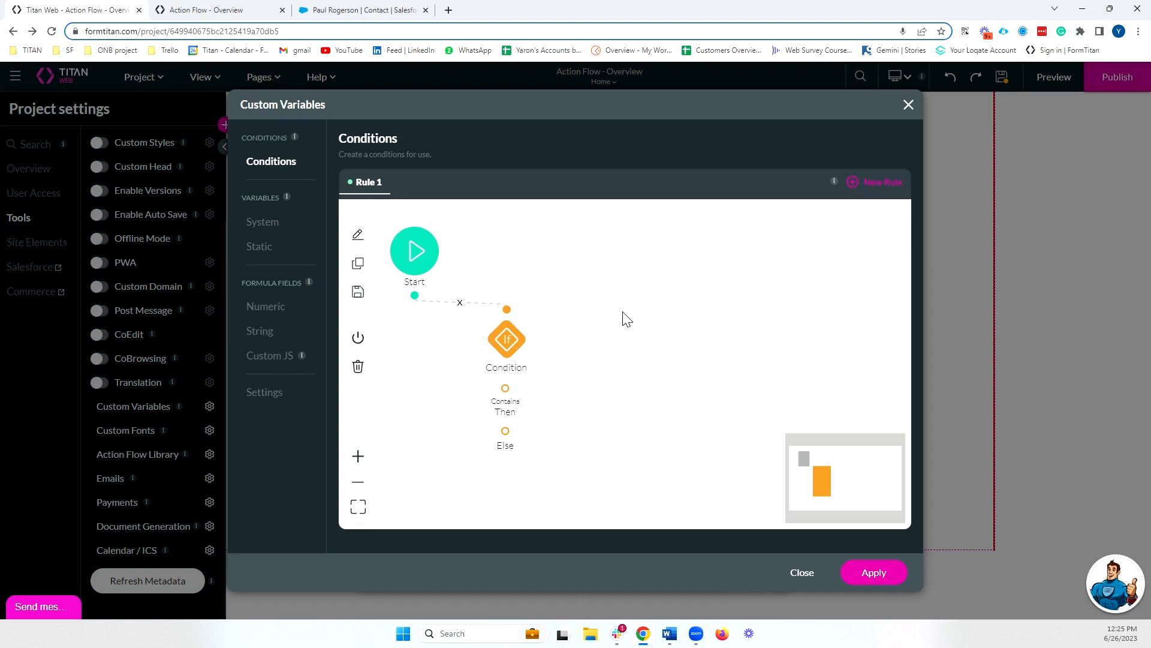
click(907, 108)
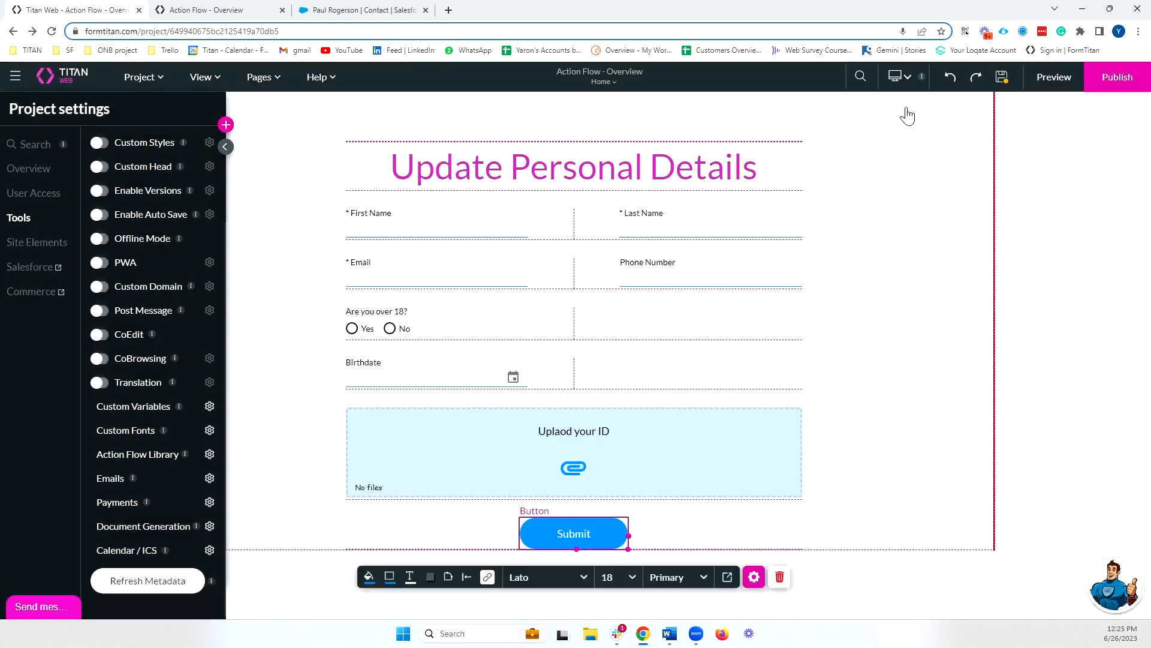
click(224, 147)
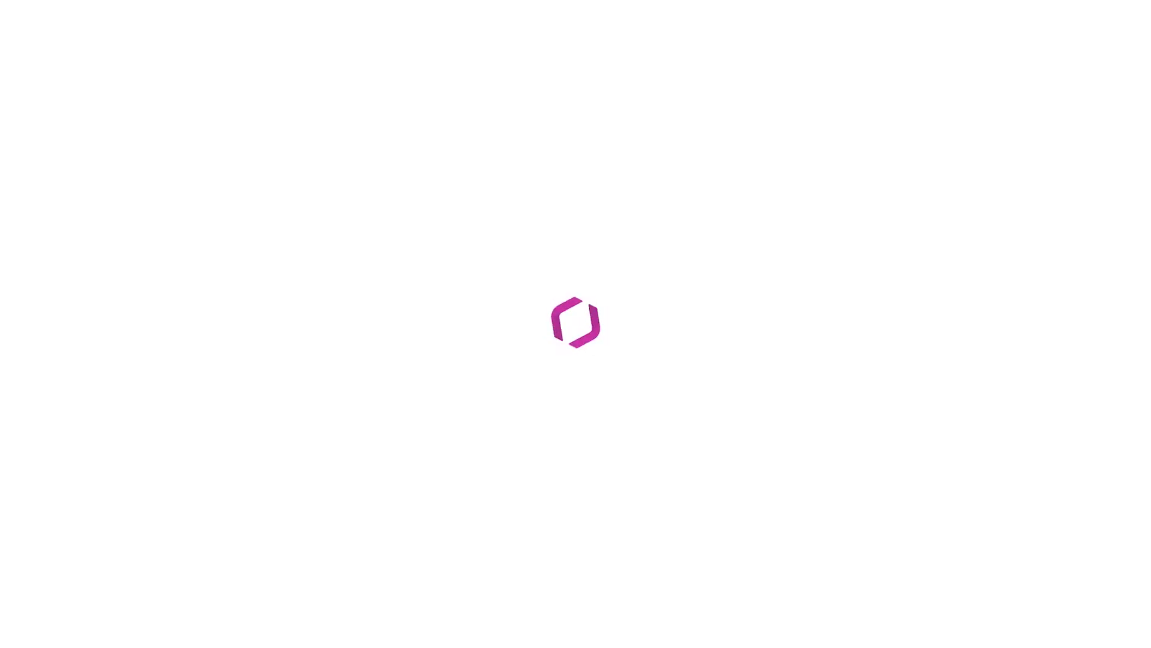